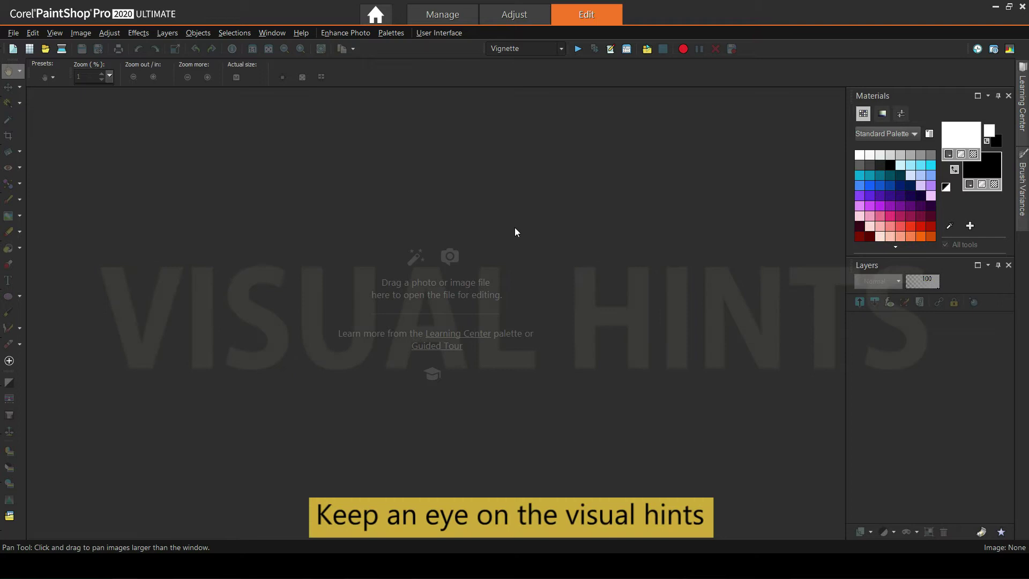
- Open psp-dispersion-effect-tut.pspimage and the finished psp-dispersion-effect-05.pspimage as two document tabs
key(ctrl+a)
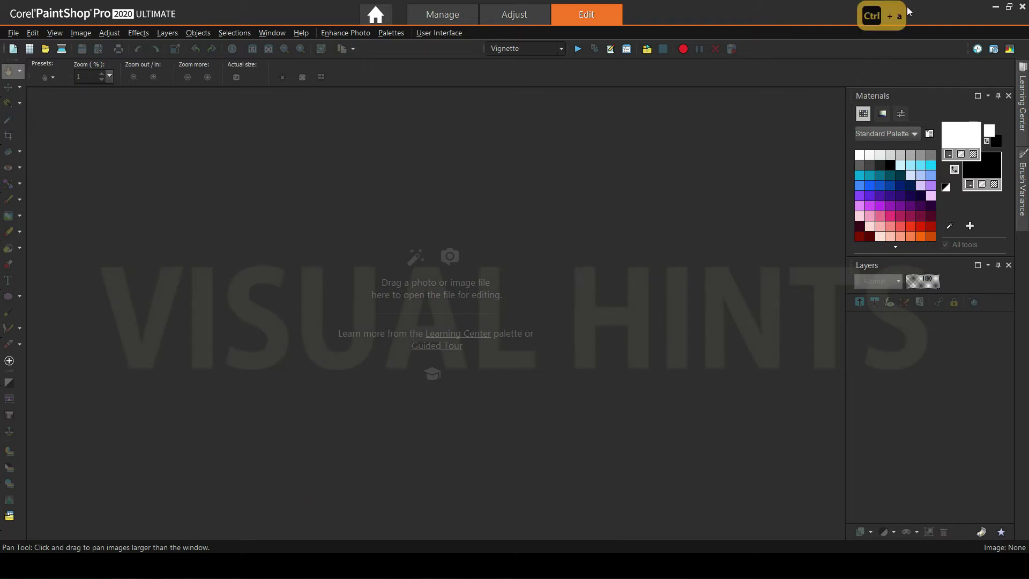
key(ctrl+a)
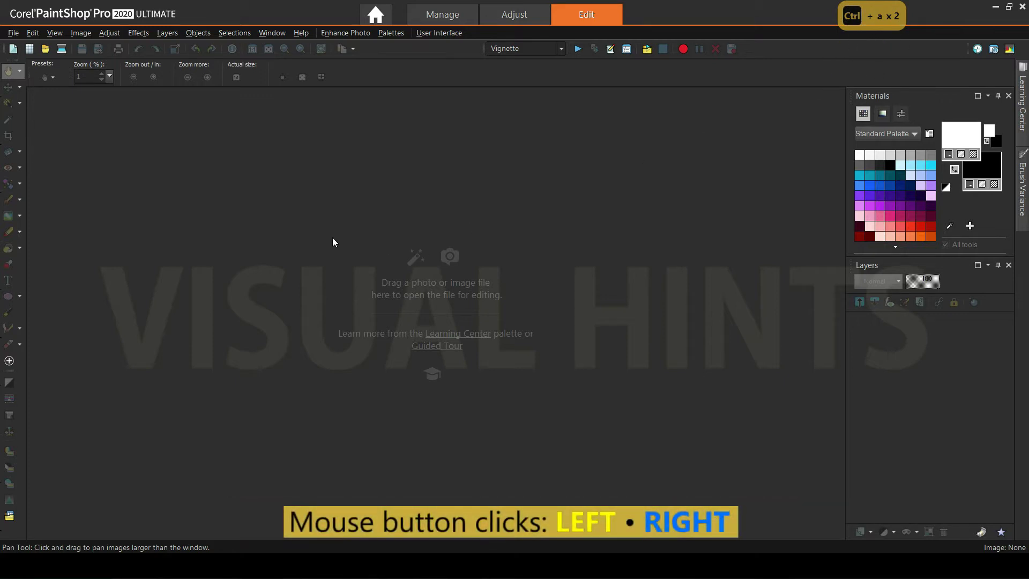
click(300, 231)
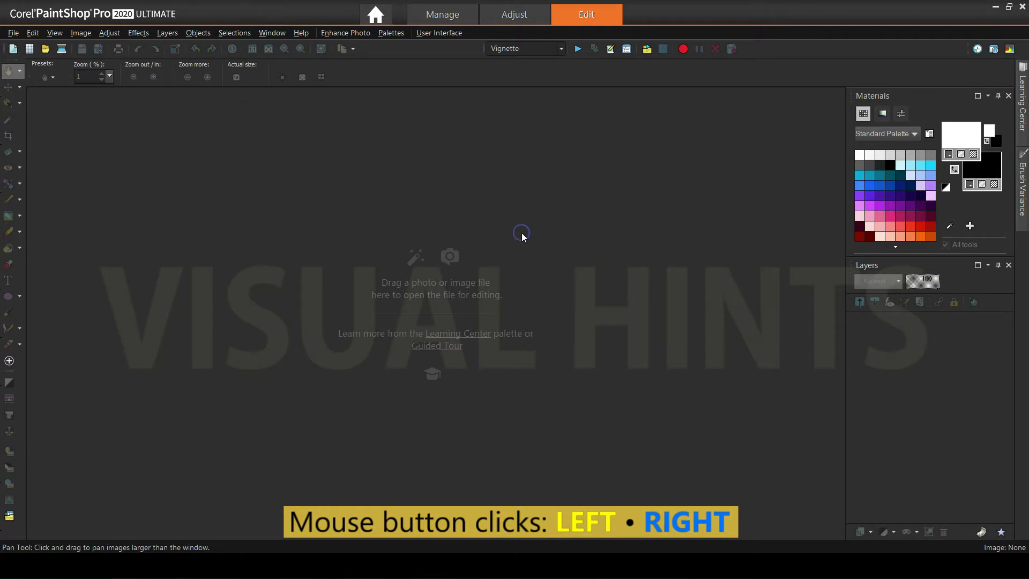
right_click(522, 233)
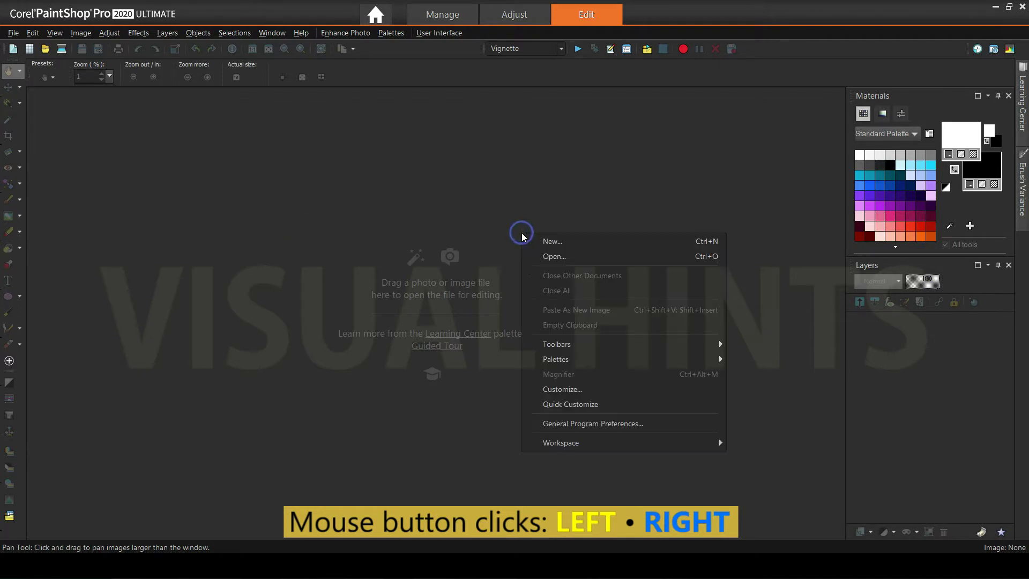
click(415, 224)
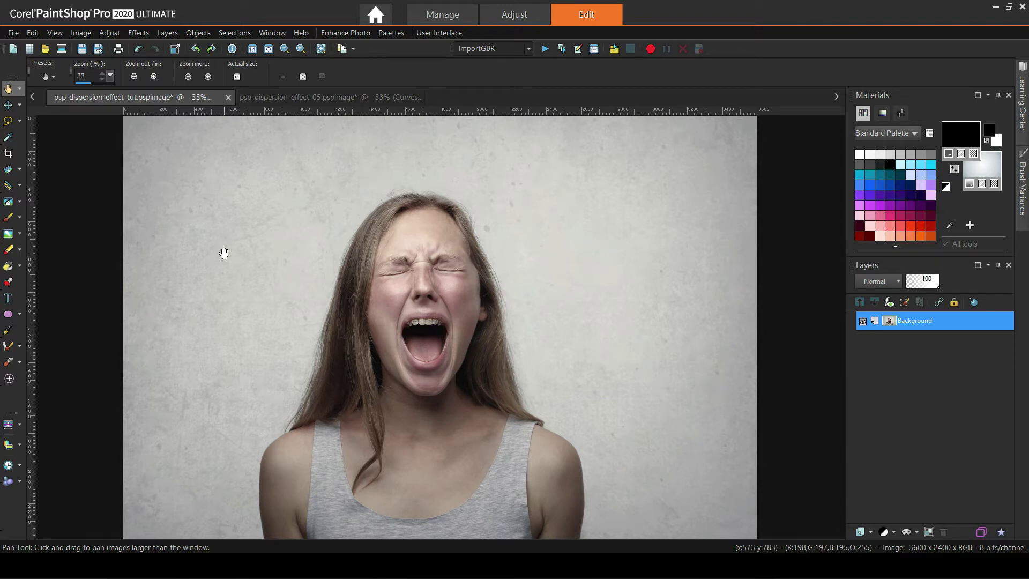
- View the finished psp-dispersion-effect-05 example, then close its tab
click(311, 98)
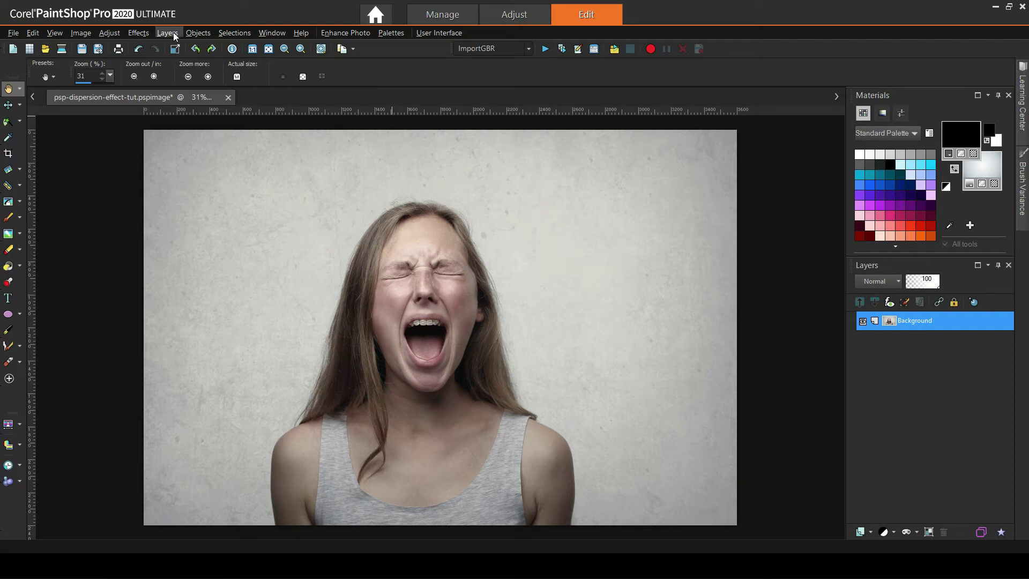
- Load the Subject2 alpha channel as a selection around the woman
click(234, 33)
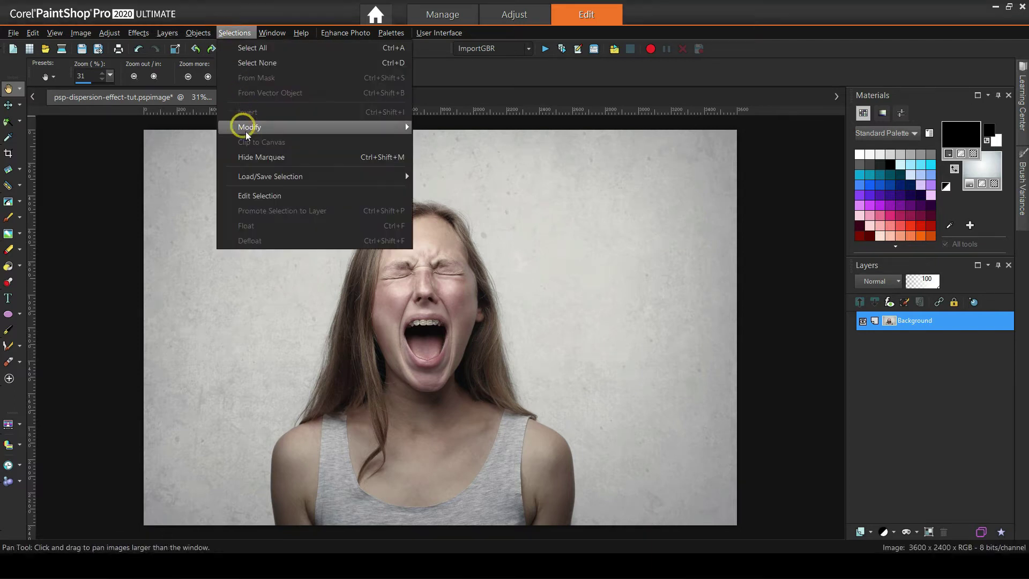
mouse_move(257, 178)
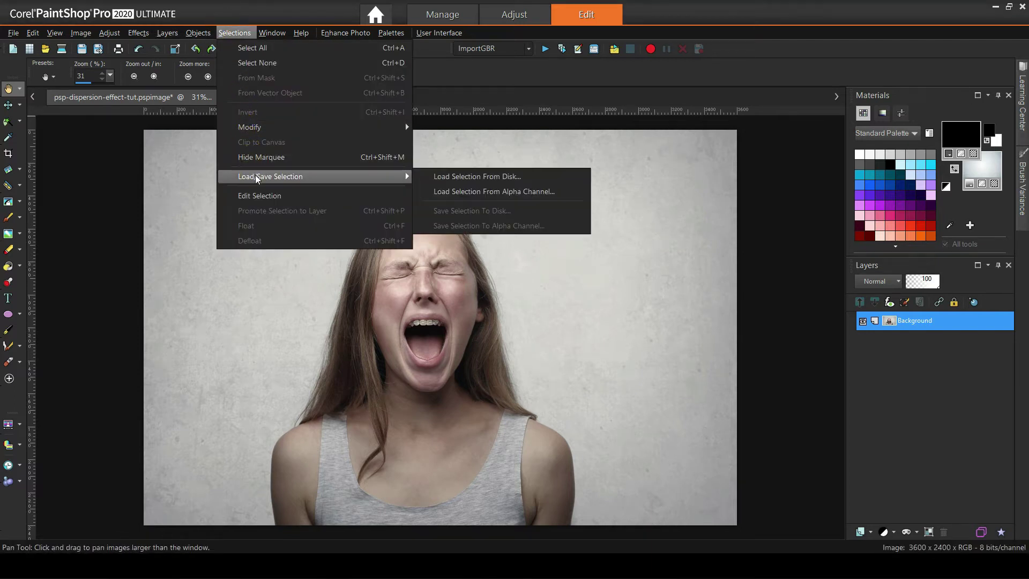
click(493, 192)
click(422, 277)
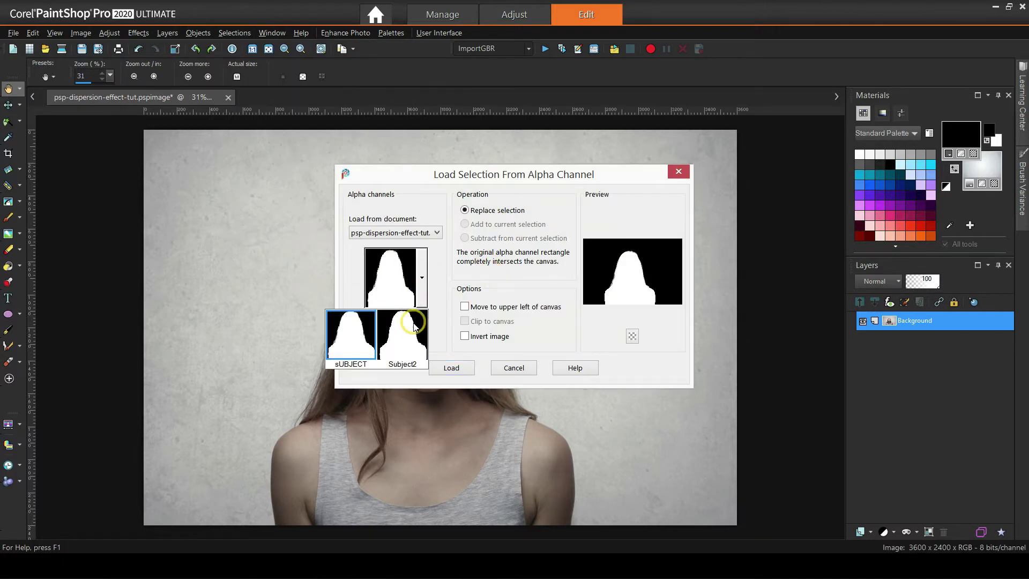
click(407, 344)
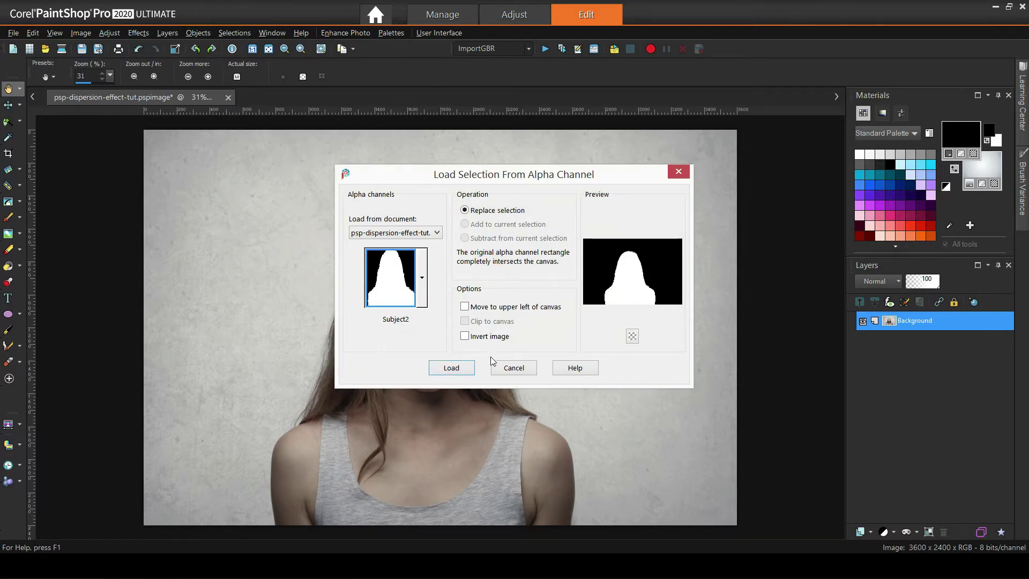
click(451, 368)
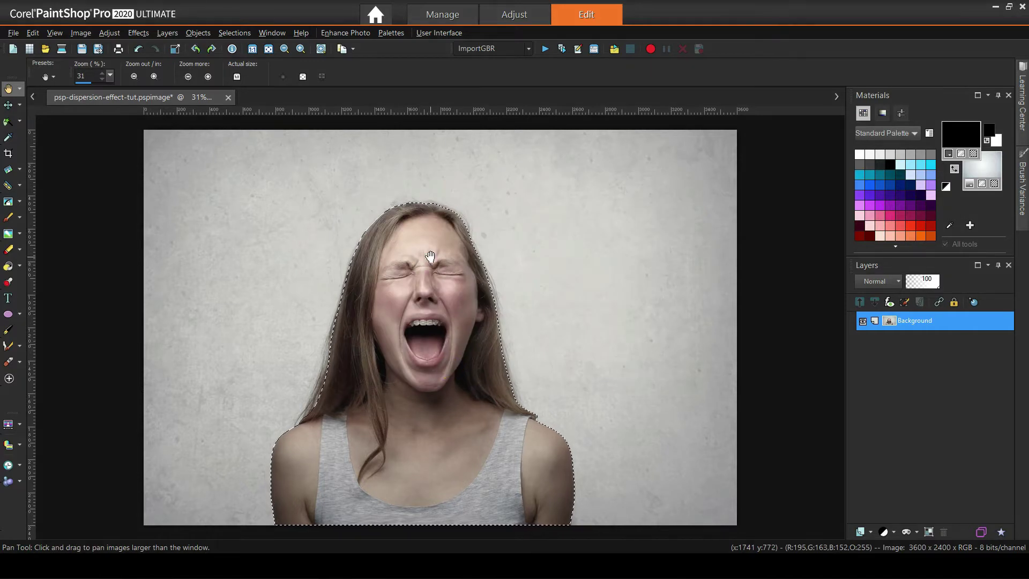
- Feather the loaded selection to soften its edge
click(234, 33)
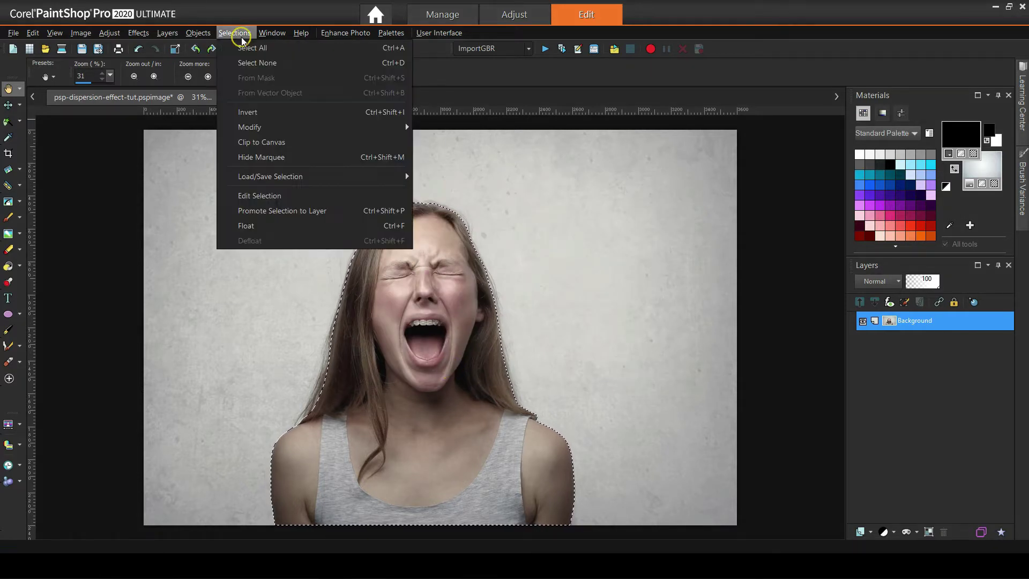
mouse_move(274, 124)
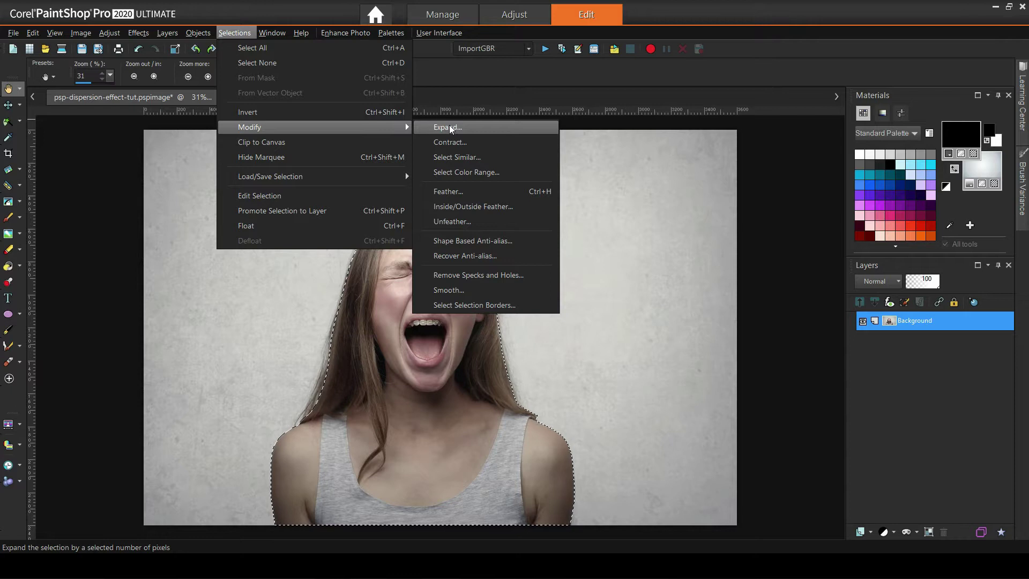
click(459, 188)
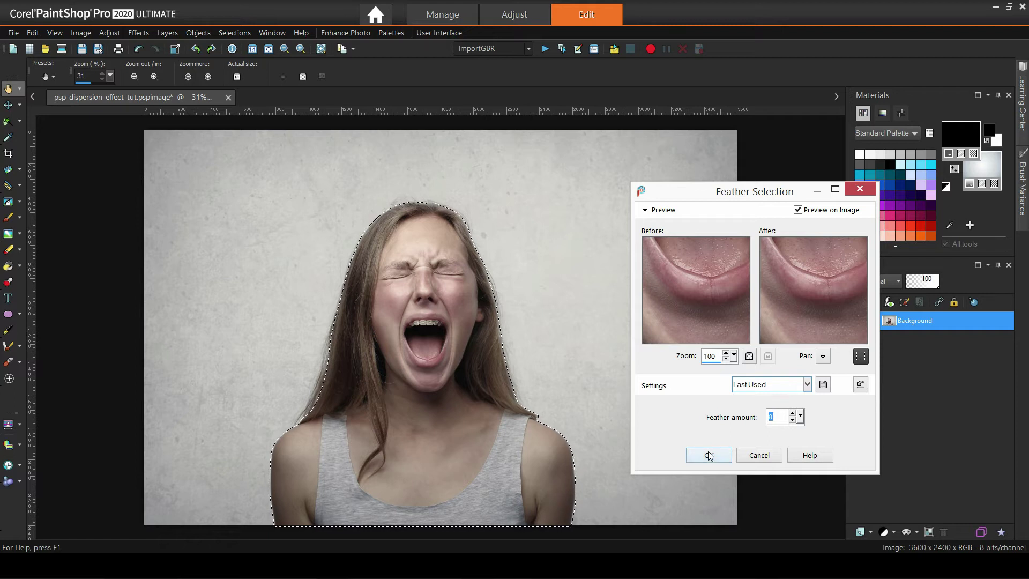
click(720, 462)
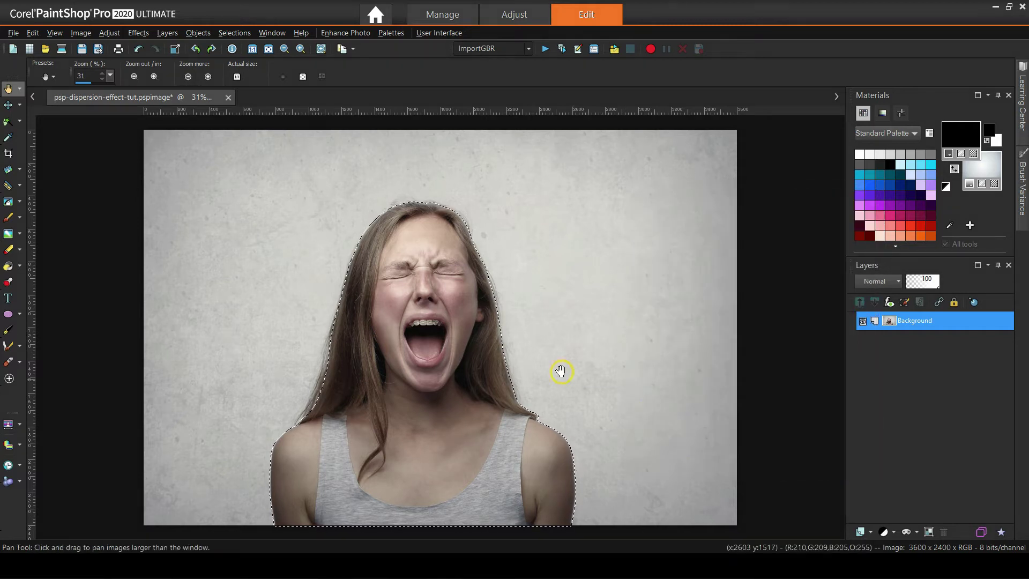
- Promote the selected woman to a new layer named Dispersion, then deselect
right_click(894, 323)
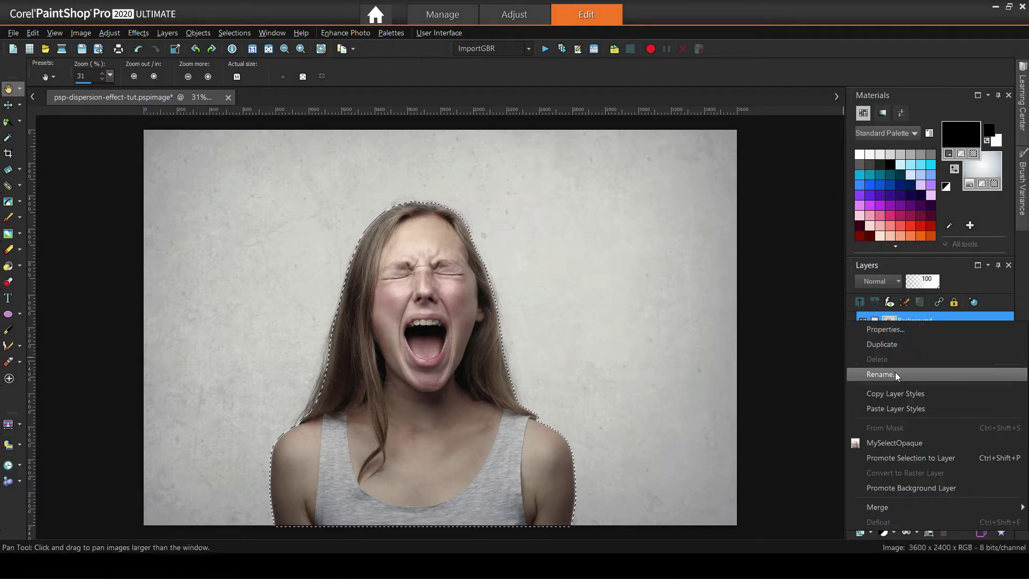
click(906, 458)
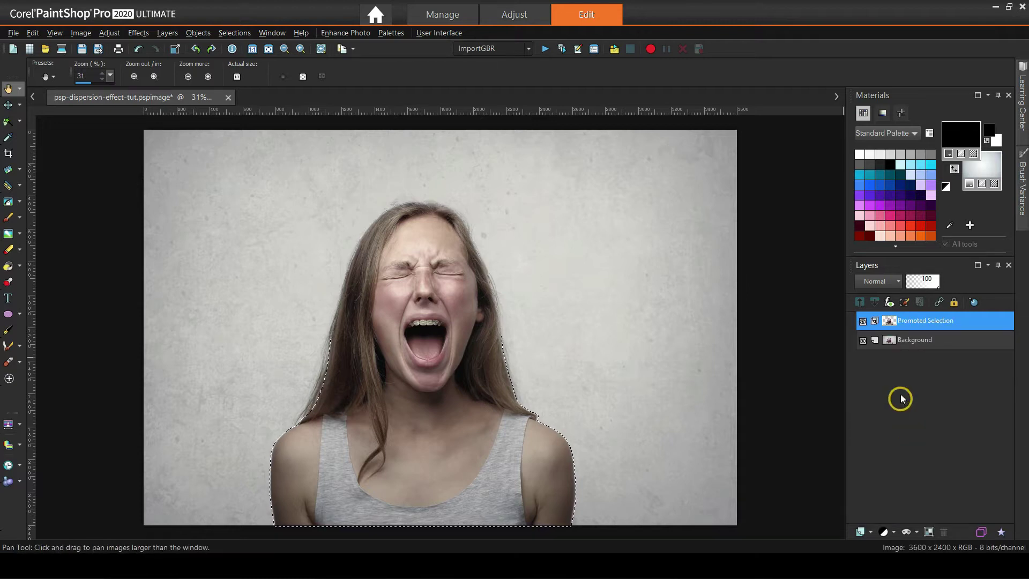
double_click(918, 321)
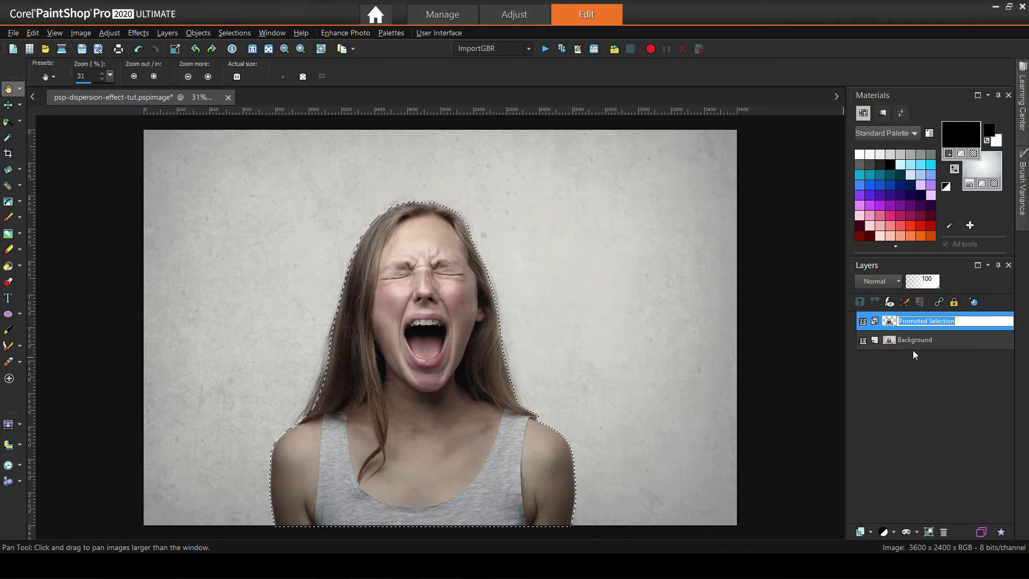
text(Dispers)
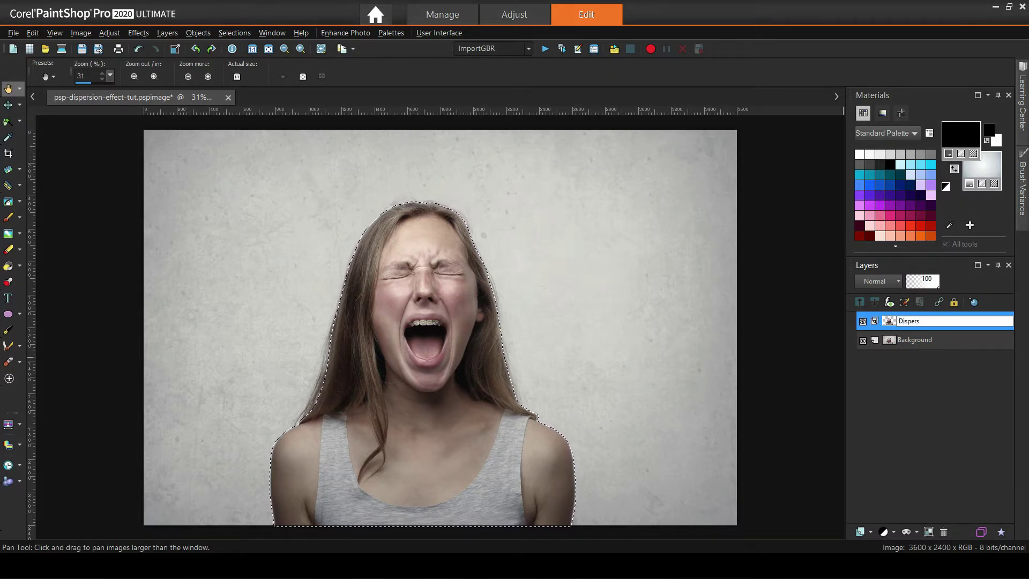
text(ion)
key(Return)
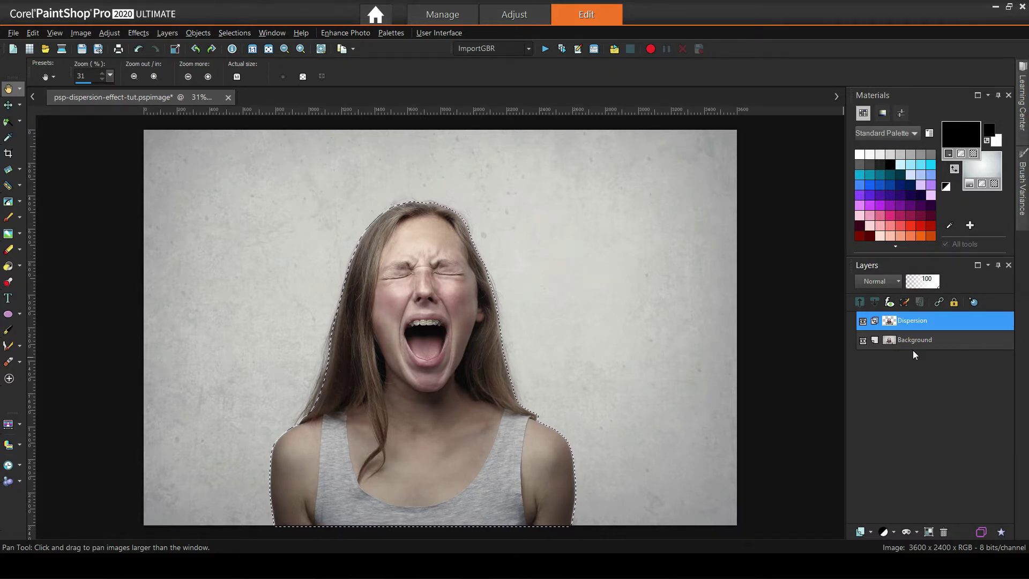
click(234, 32)
click(263, 63)
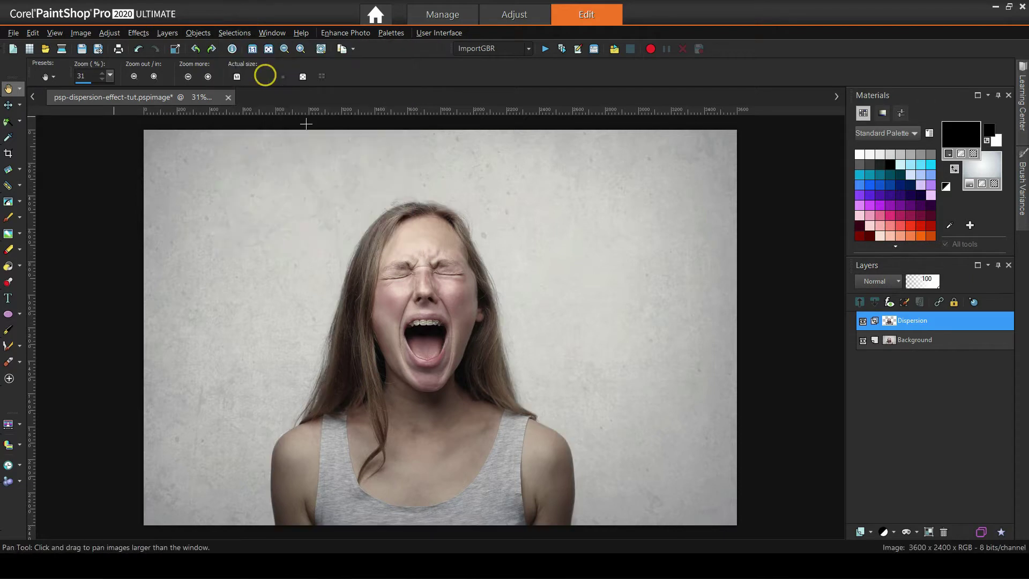
- Duplicate Dispersion as a hidden layer named Subject, keeping Dispersion active
right_click(922, 332)
click(903, 349)
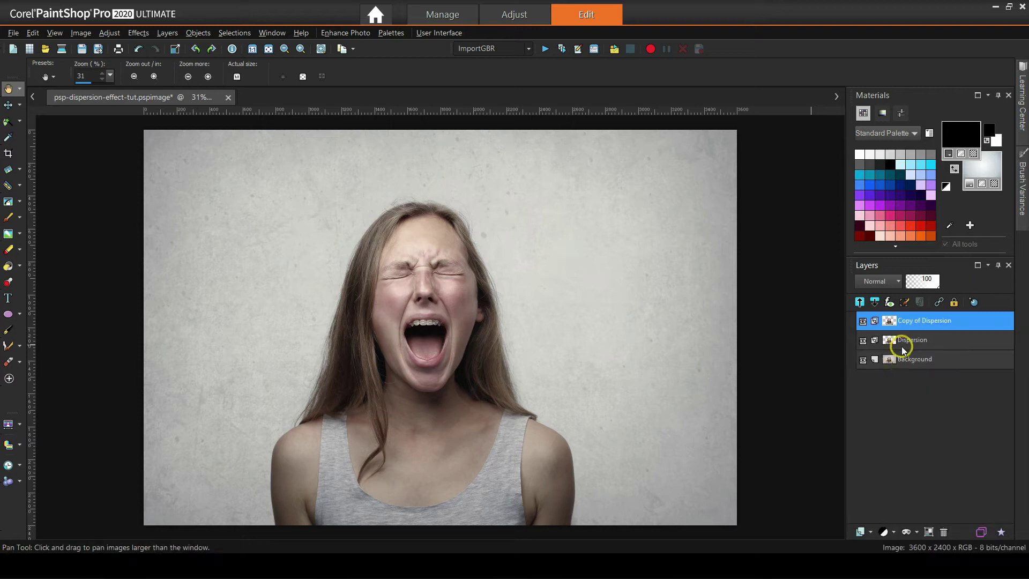
click(922, 322)
text(Subje)
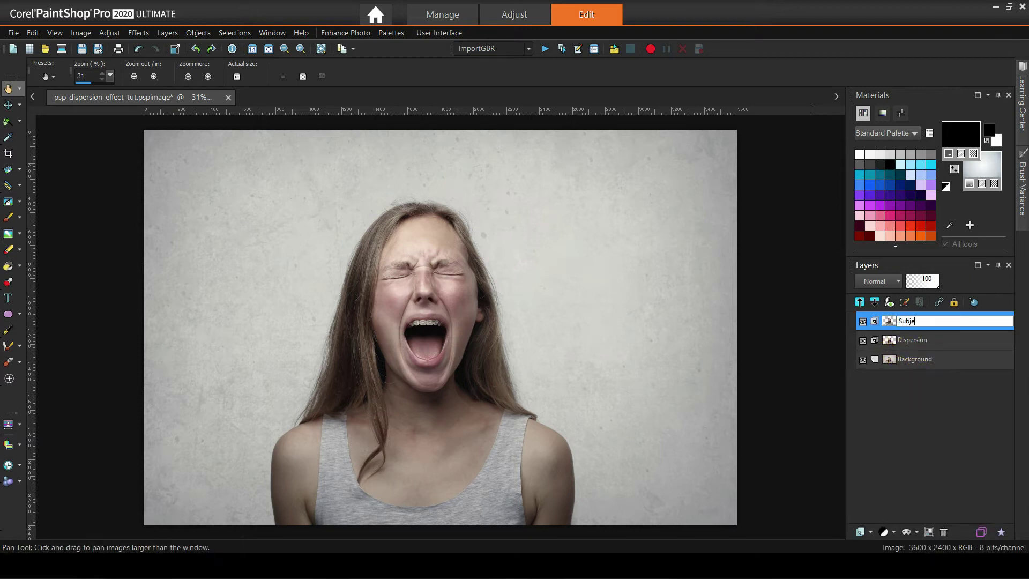
text(ct)
key(Return)
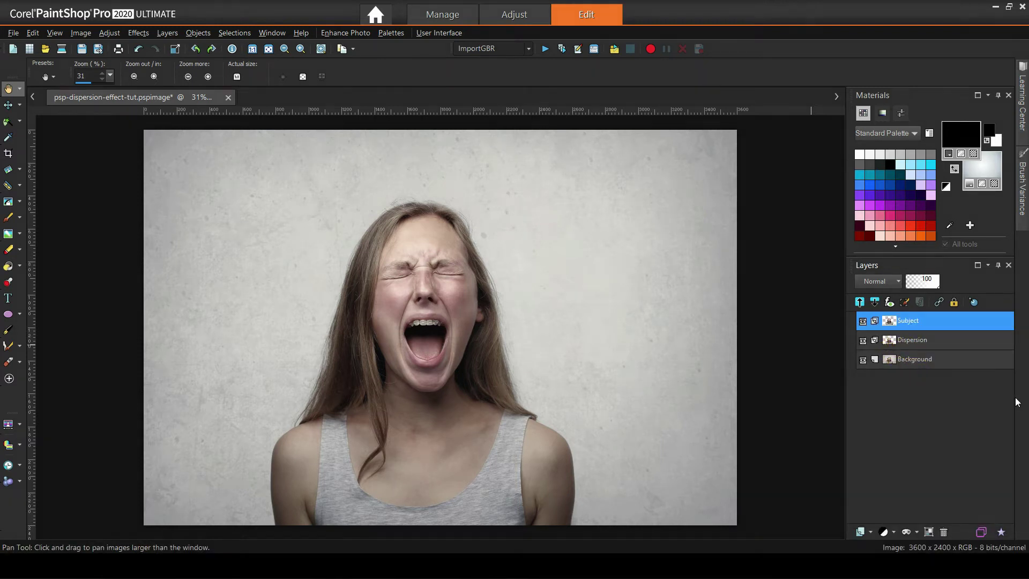
click(863, 321)
click(906, 343)
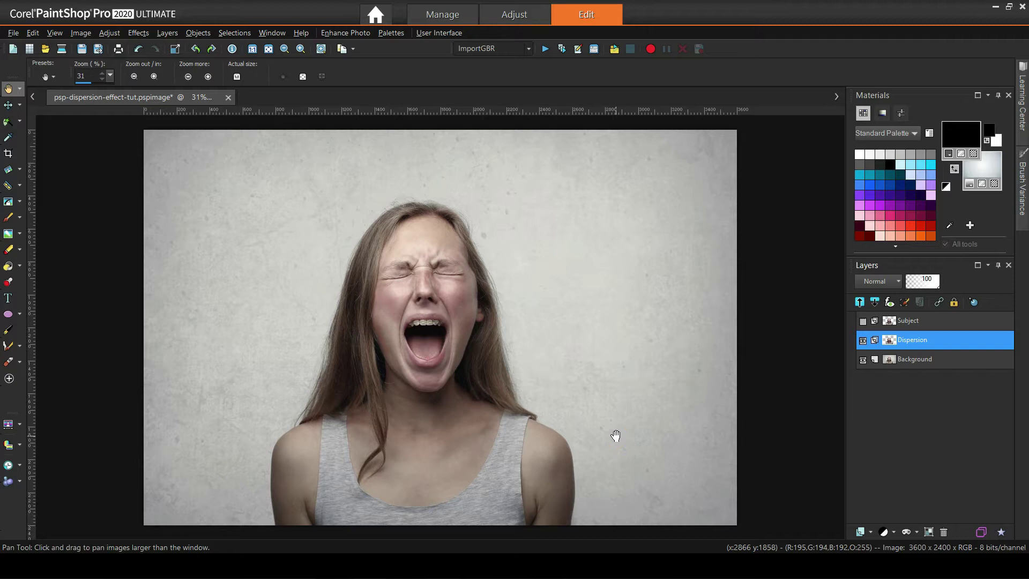
- Add a new raster layer named bg above Background
mouse_move(893, 361)
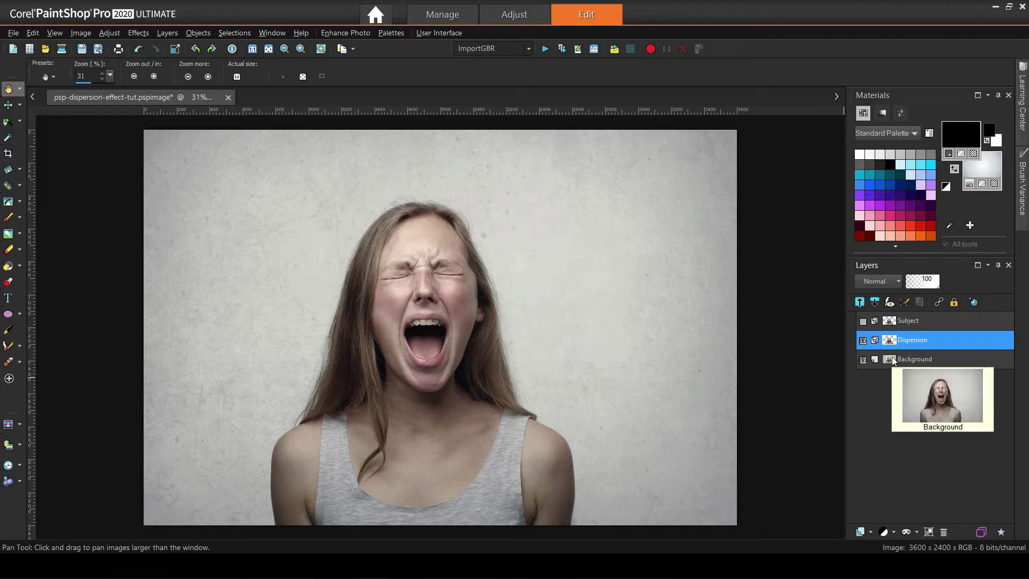
click(887, 358)
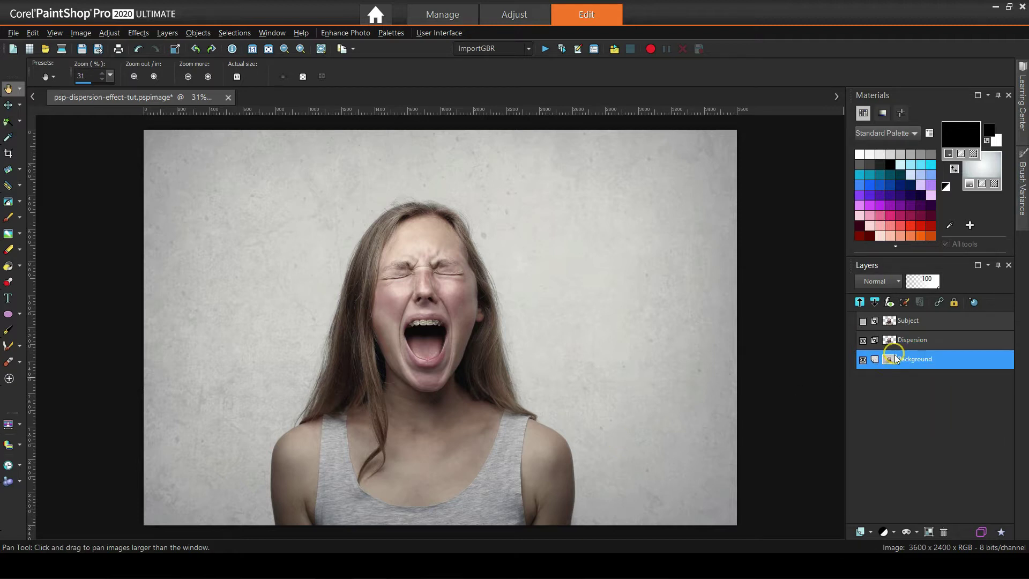
click(861, 532)
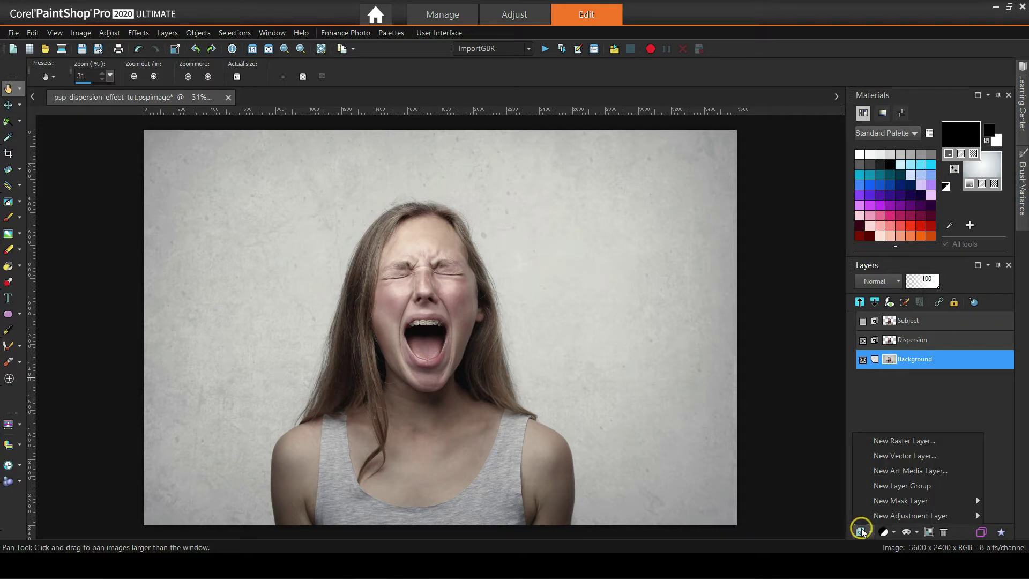
click(880, 441)
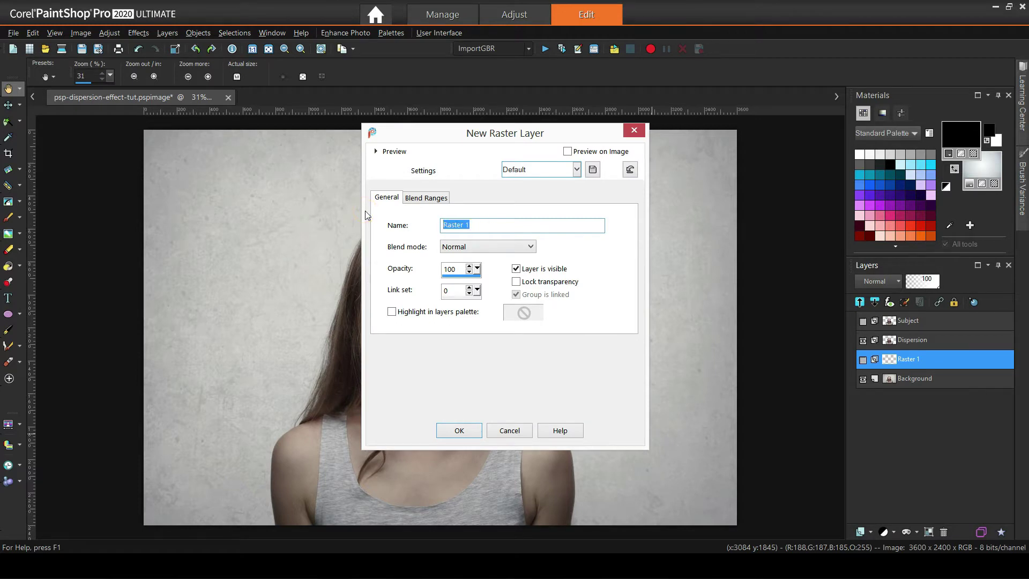
text(bg)
key(Return)
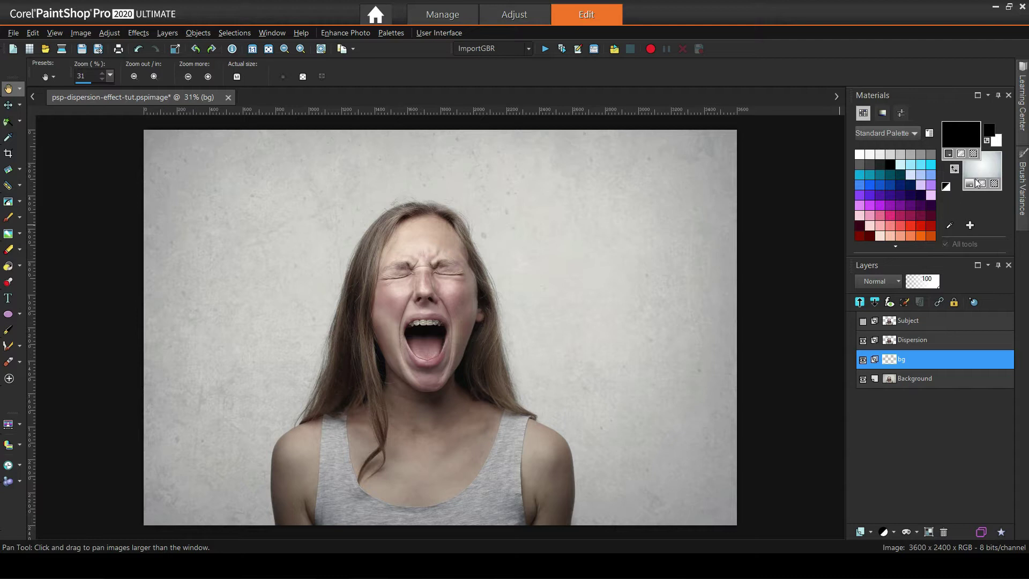
- Flood fill the bg layer with a light grey radial gradient
click(959, 203)
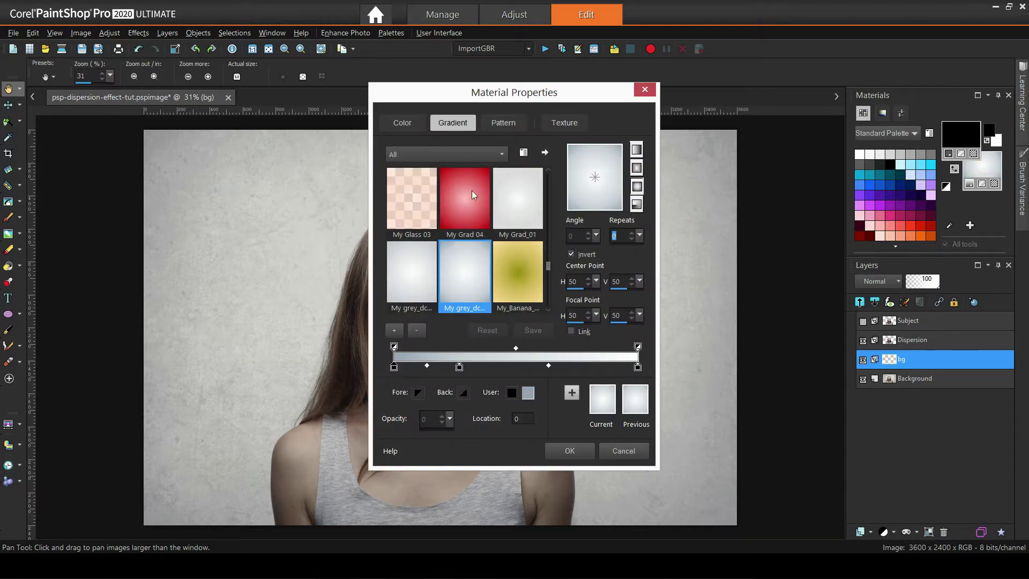
click(570, 450)
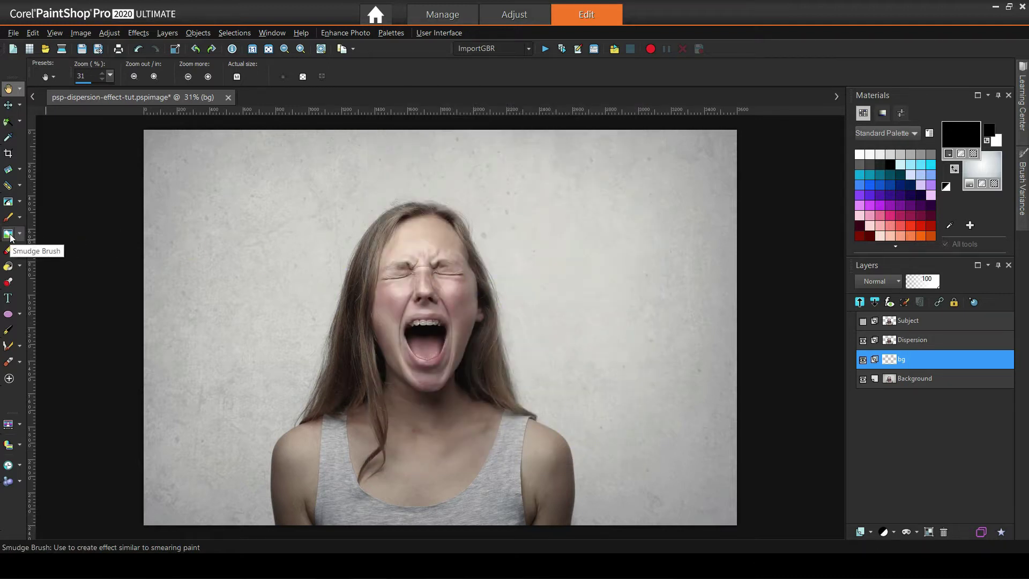
click(8, 266)
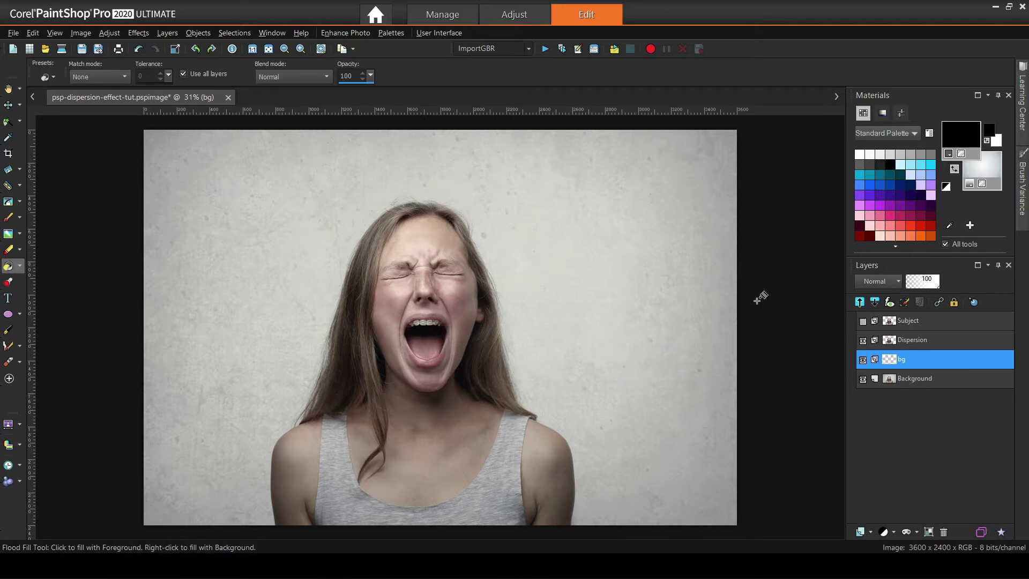
click(560, 277)
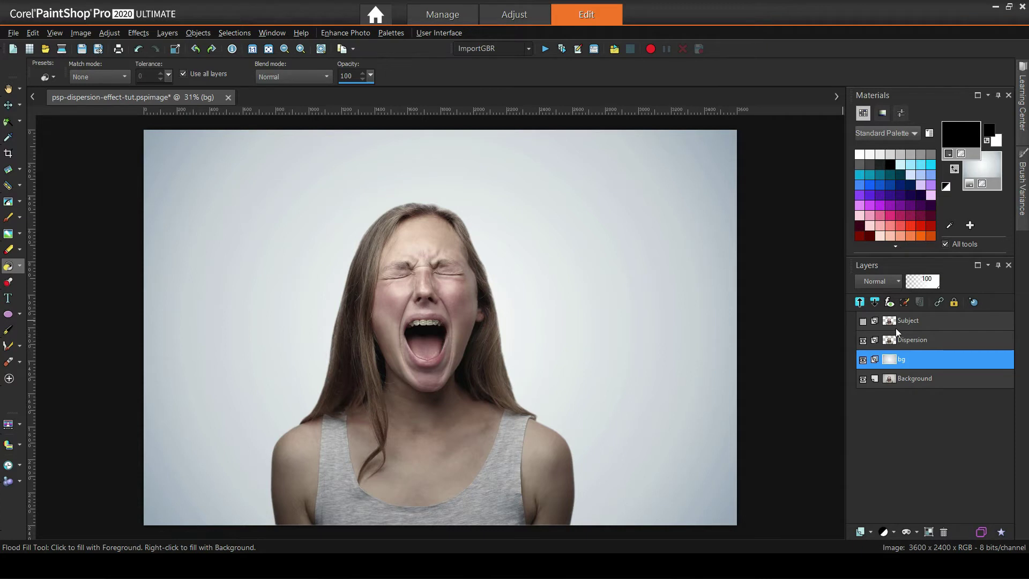
click(911, 340)
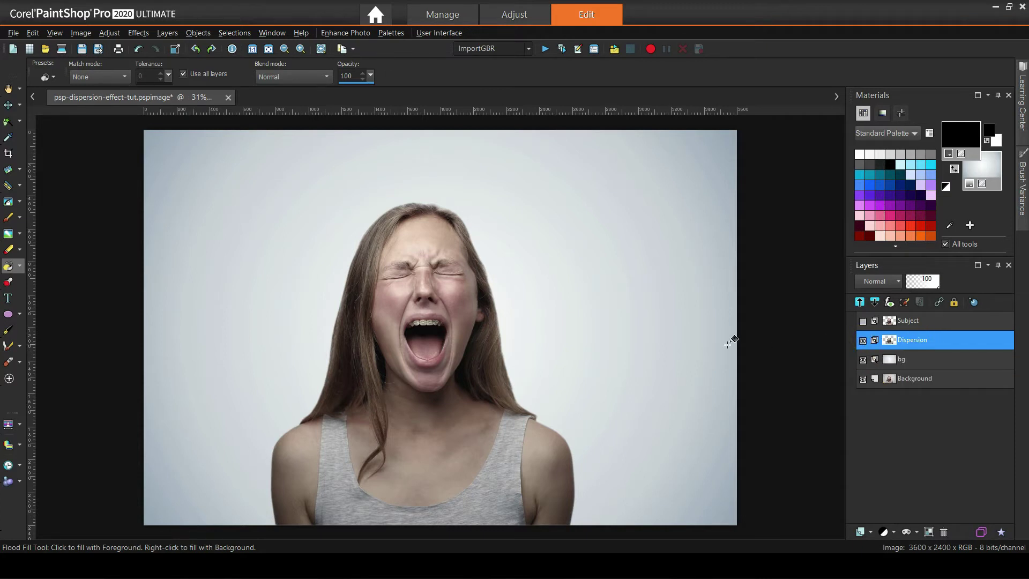
- Select the Warp Brush with Wraparound edge mode and High draft quality
click(20, 348)
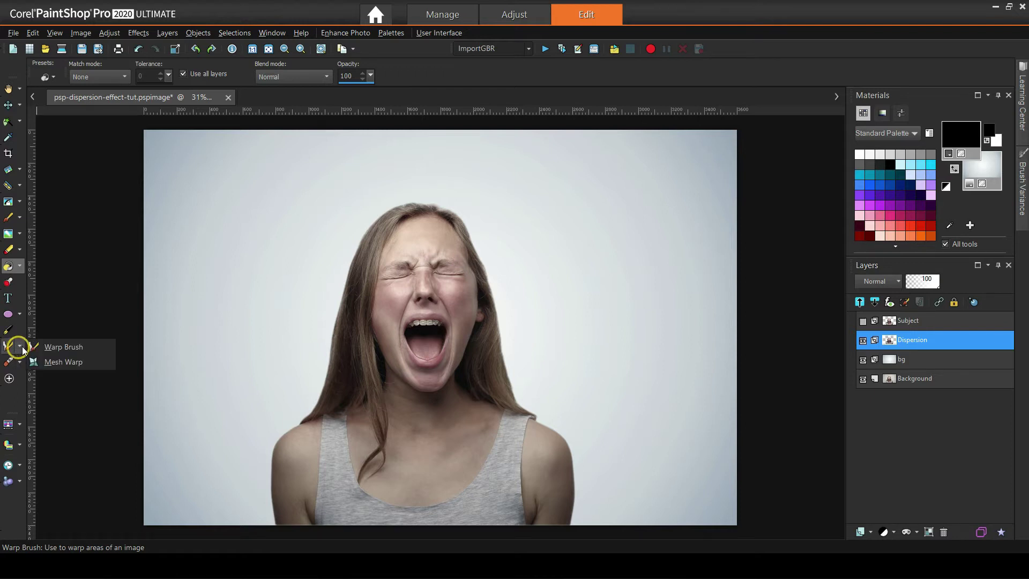
click(83, 346)
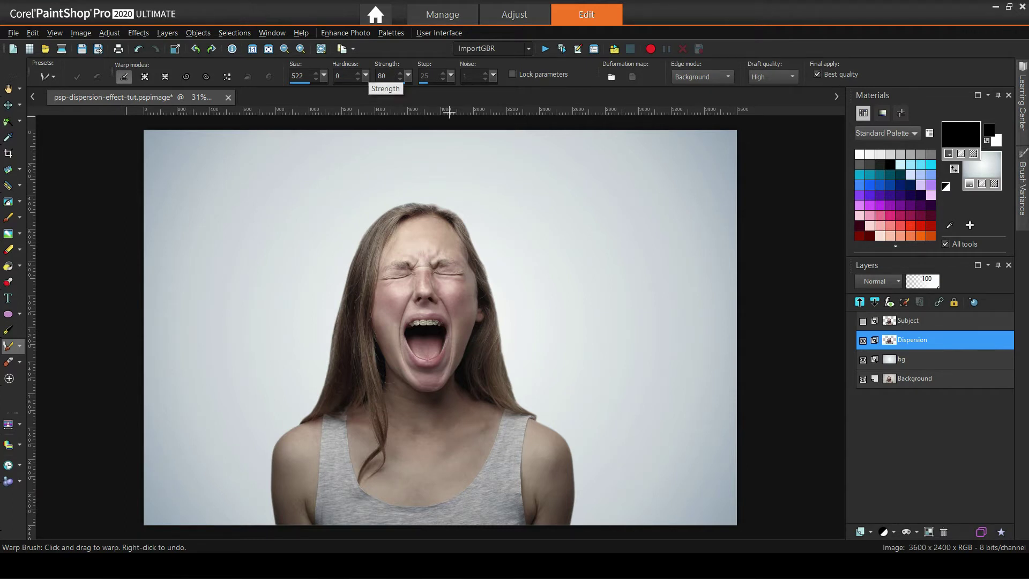
click(712, 77)
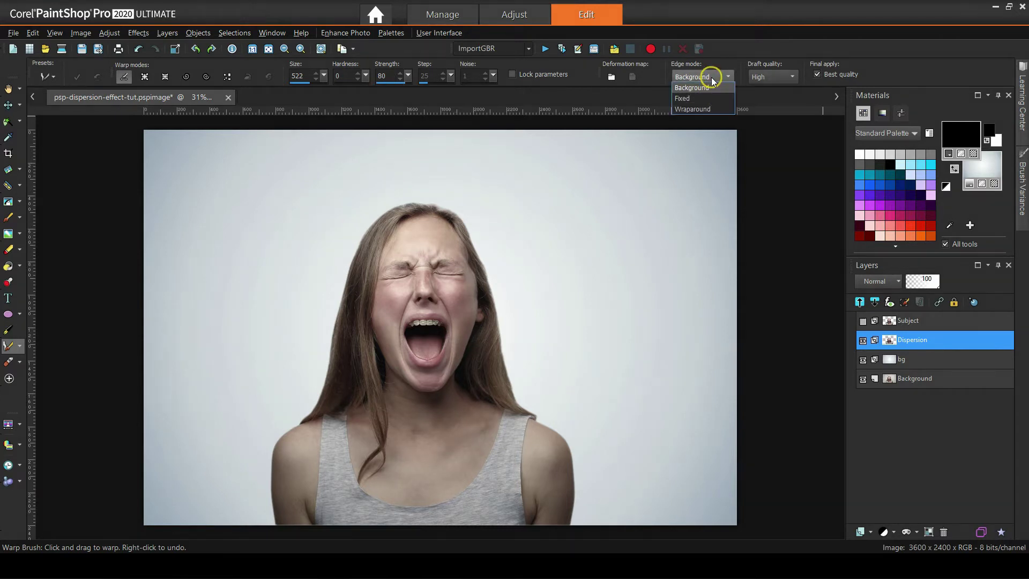
click(687, 108)
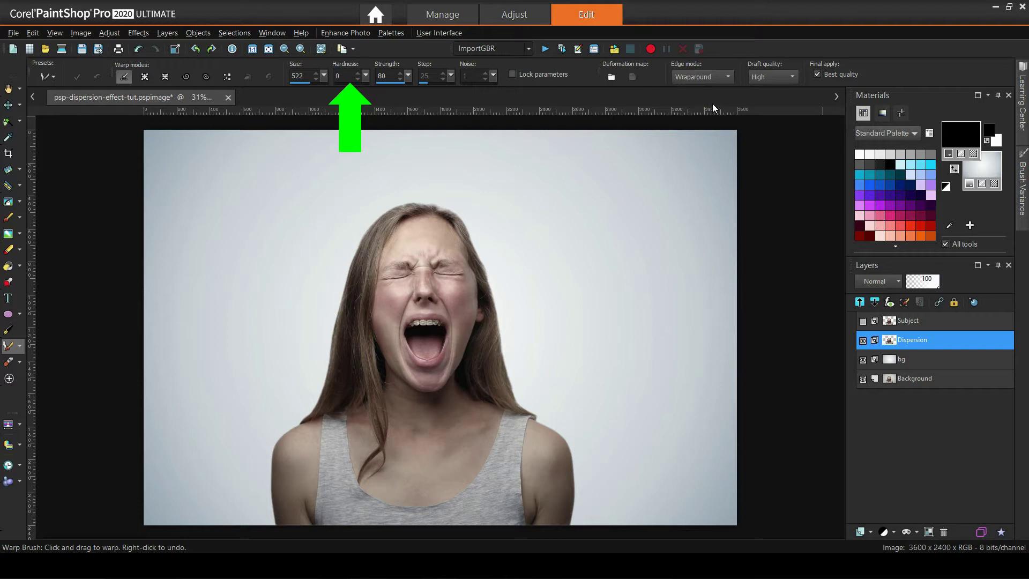
click(790, 75)
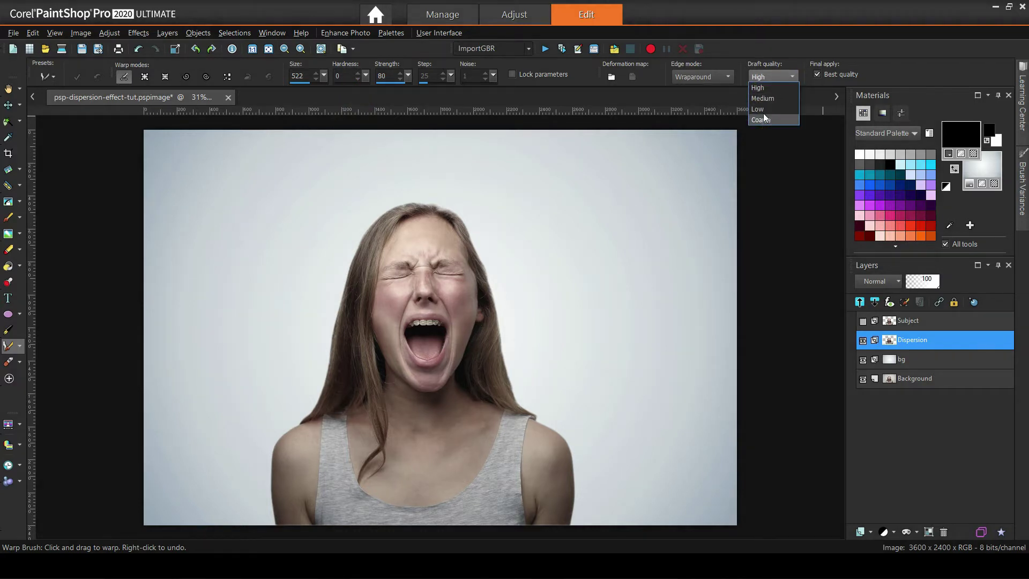
click(789, 78)
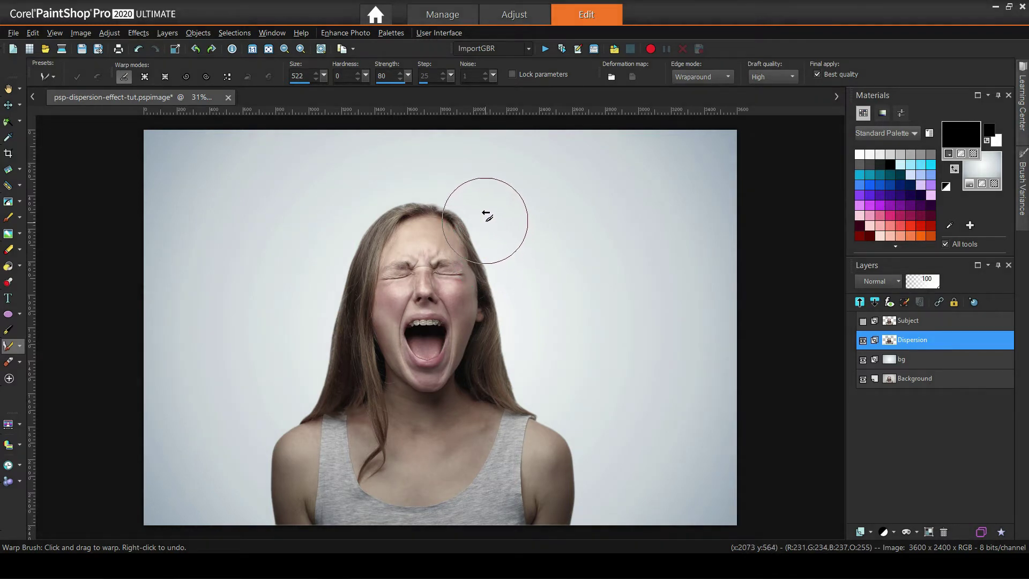
- Resize the warp brush to 419 and pull the crown hair up into tall spikes
alt+drag(485, 221, 595, 340)
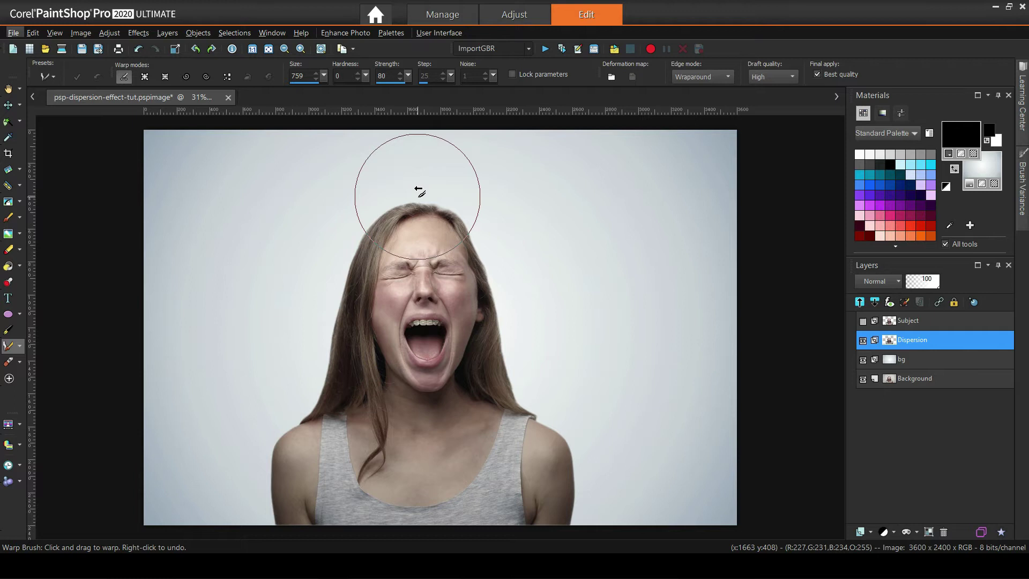
drag(418, 196, 420, 152)
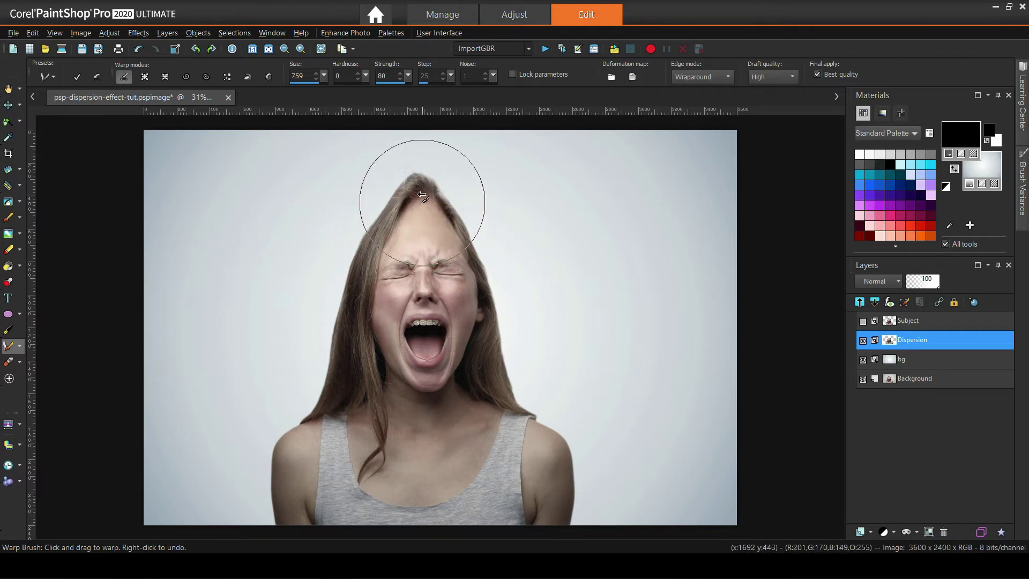
click(139, 48)
drag(435, 182, 429, 40)
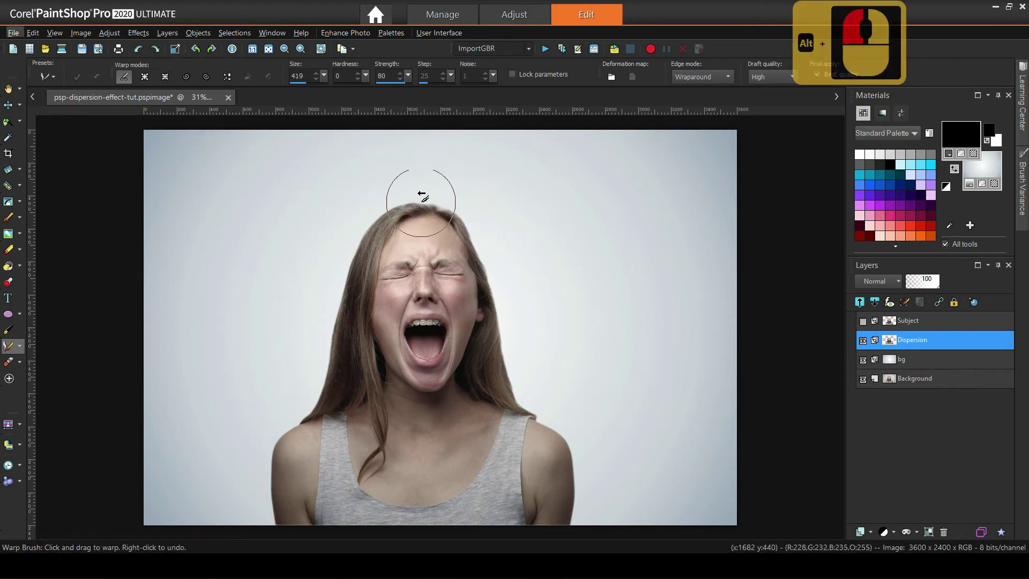
drag(422, 191, 421, 162)
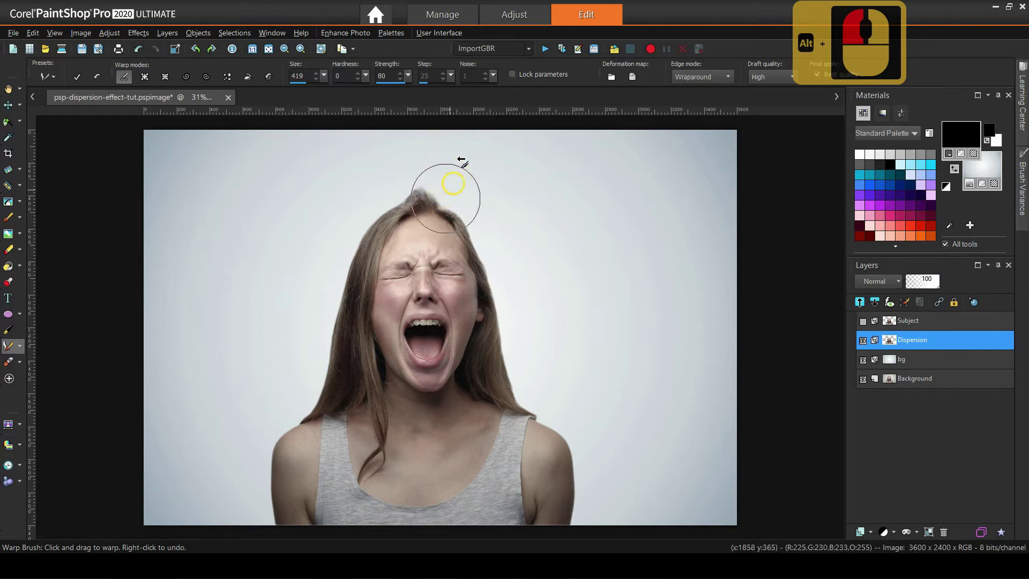
drag(446, 198, 462, 163)
drag(458, 205, 531, 155)
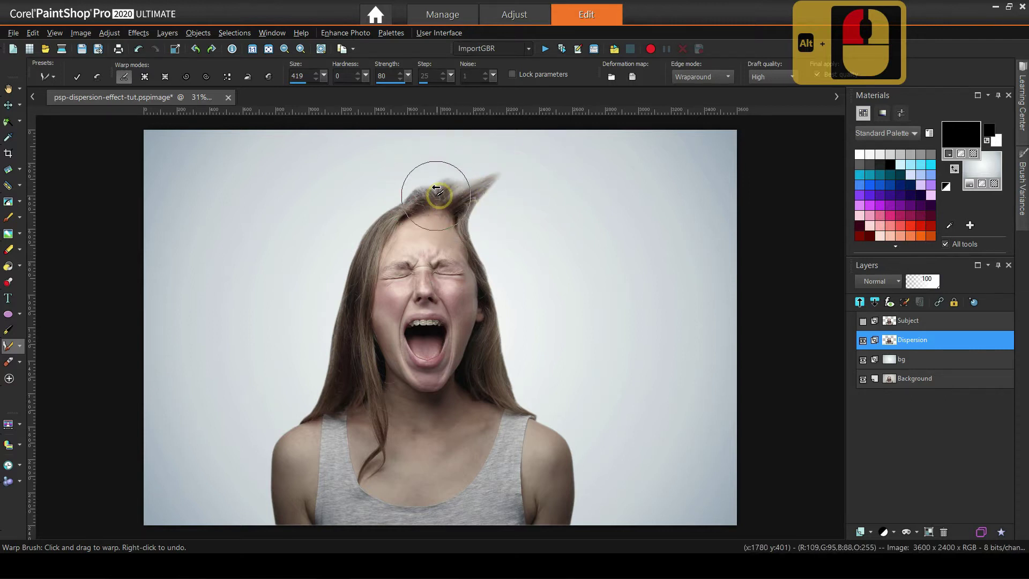
drag(411, 198, 423, 119)
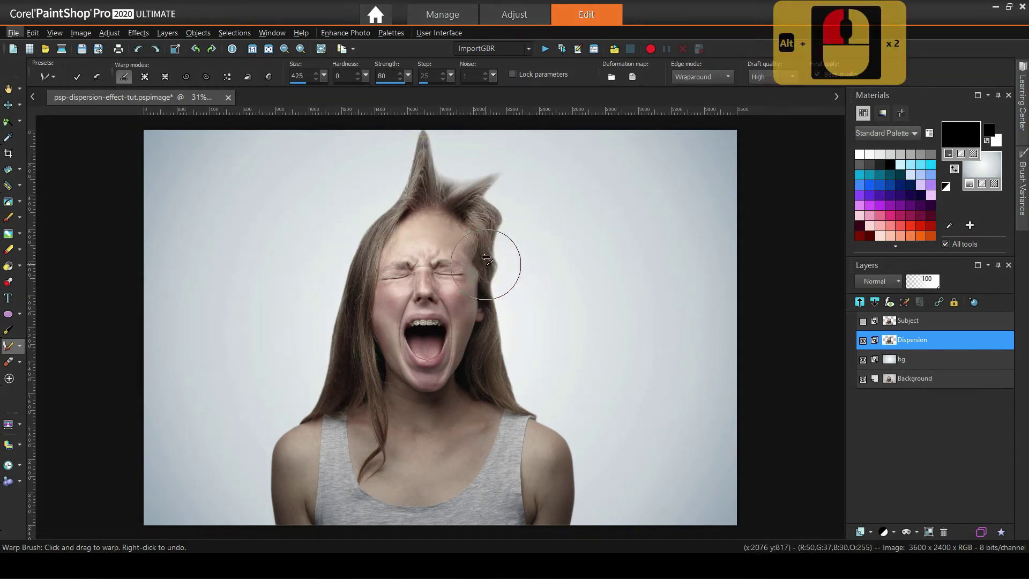
- Smear the hair, cheek, neck, shoulder and arm rightward toward the image edge
drag(497, 262, 509, 367)
drag(456, 394, 541, 400)
drag(557, 451, 627, 463)
drag(568, 509, 657, 524)
drag(442, 195, 455, 134)
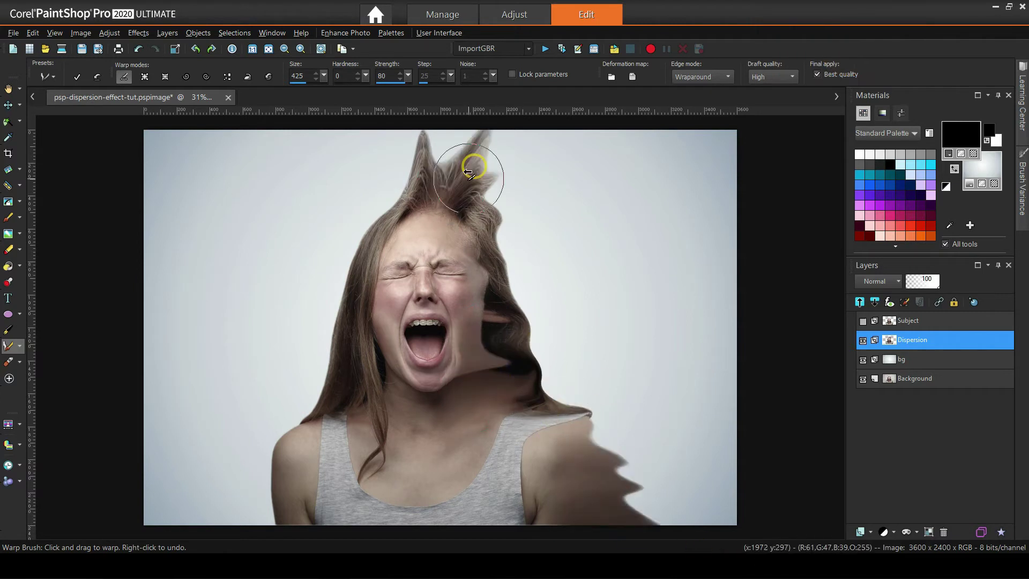
drag(469, 182, 485, 132)
drag(578, 210, 592, 210)
drag(477, 182, 558, 144)
drag(488, 231, 573, 236)
drag(531, 188, 659, 182)
drag(504, 300, 601, 316)
drag(519, 322, 578, 327)
drag(563, 262, 718, 268)
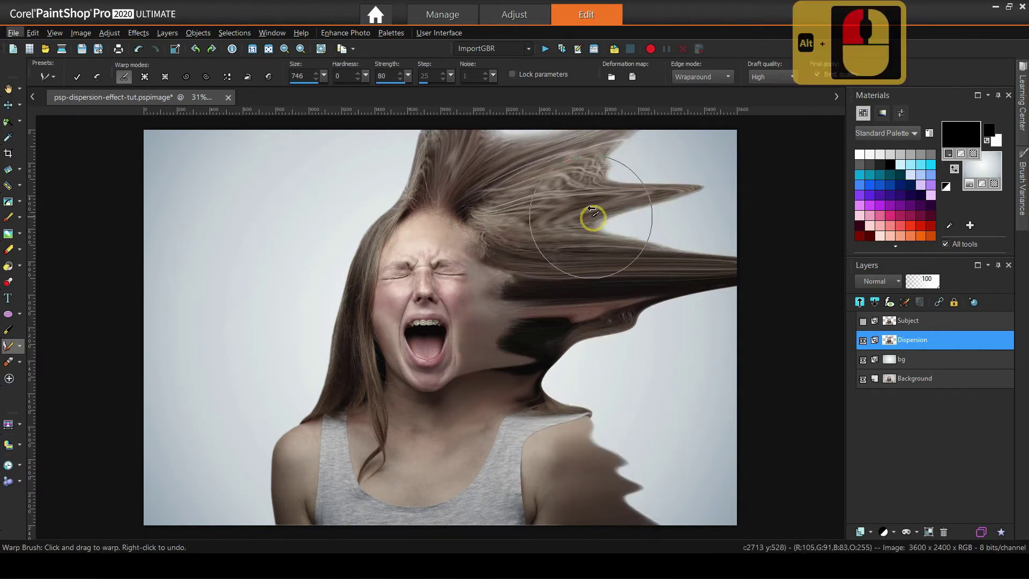
drag(590, 218, 724, 220)
drag(550, 143, 737, 141)
drag(568, 322, 737, 332)
- Extend the hair, cheek, shoulder and arm streaks to the right edge and apply the warp
click(138, 49)
drag(409, 76, 395, 83)
drag(558, 322, 751, 332)
drag(563, 384, 858, 410)
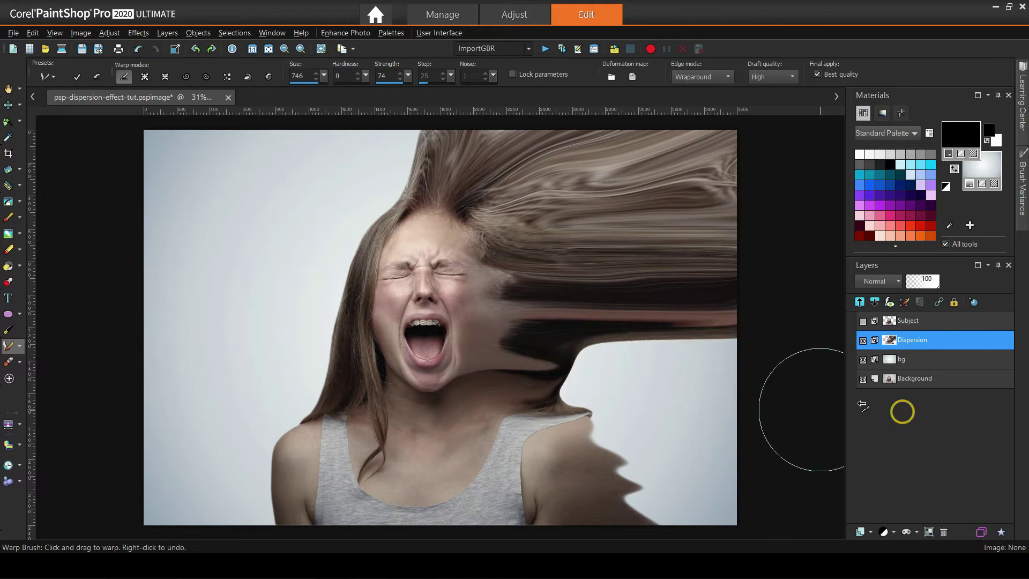
drag(579, 410, 747, 427)
drag(584, 472, 753, 439)
drag(633, 415, 743, 409)
drag(520, 179, 790, 138)
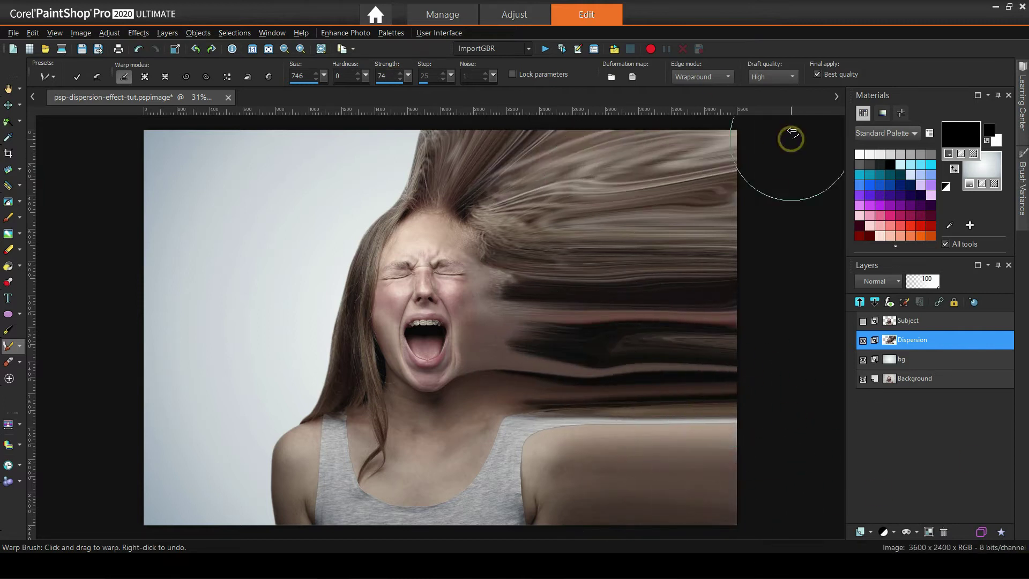
drag(558, 365, 611, 349)
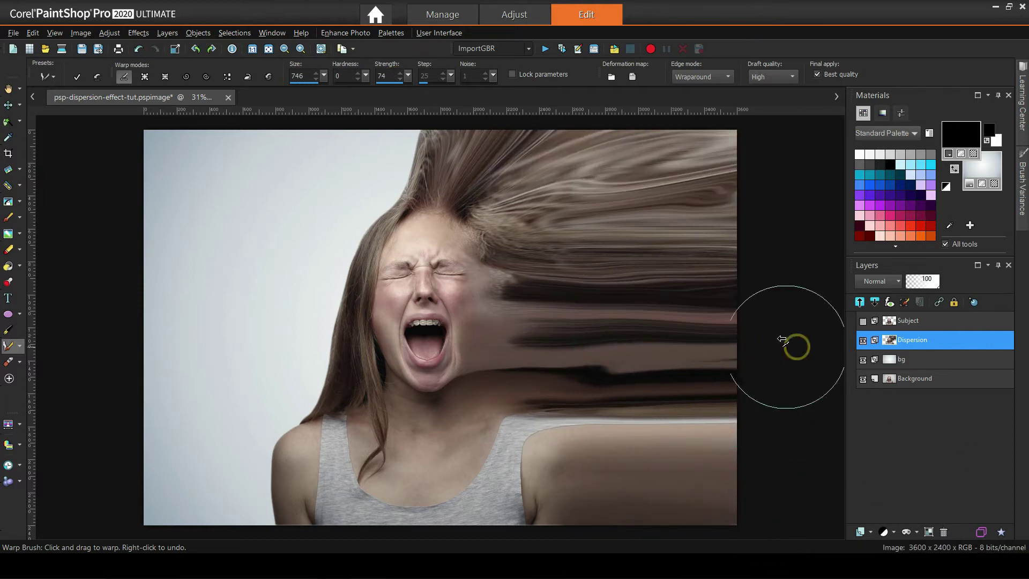
mouse_move(792, 345)
mouse_down()
mouse_move(554, 352)
mouse_move(459, 310)
mouse_up()
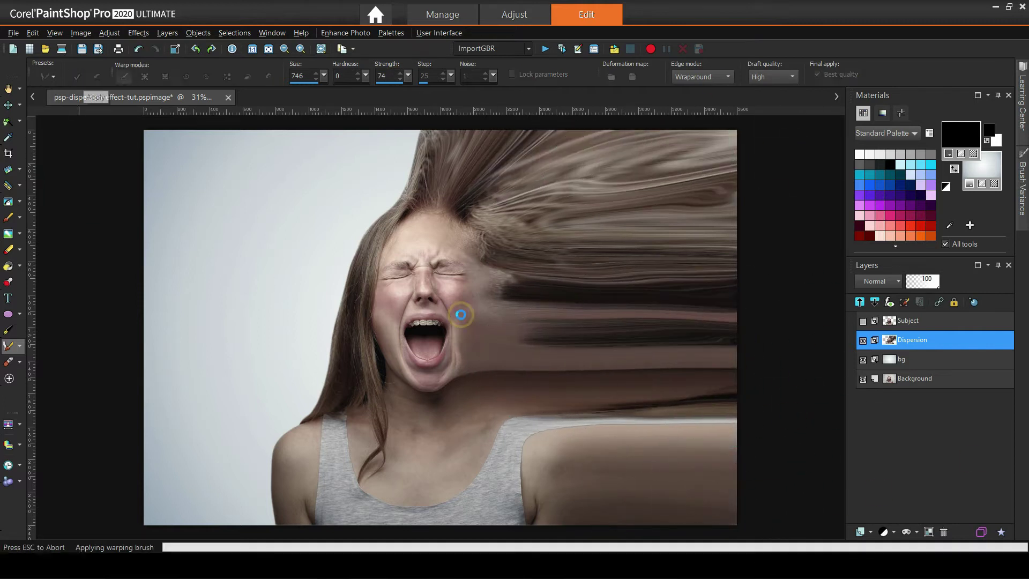
click(611, 337)
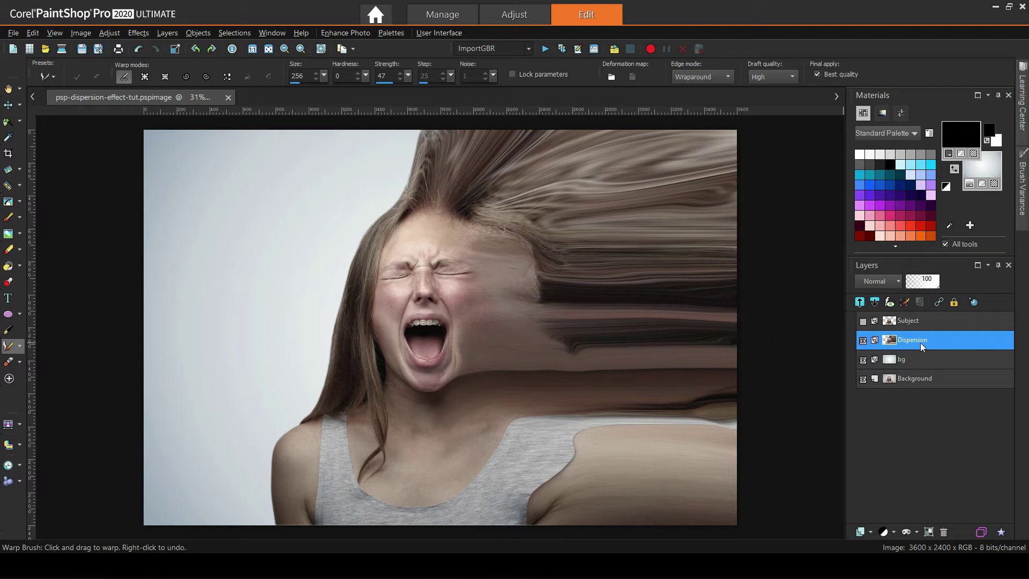
- Add a Hide All mask to the Dispersion layer and preview the result
click(909, 532)
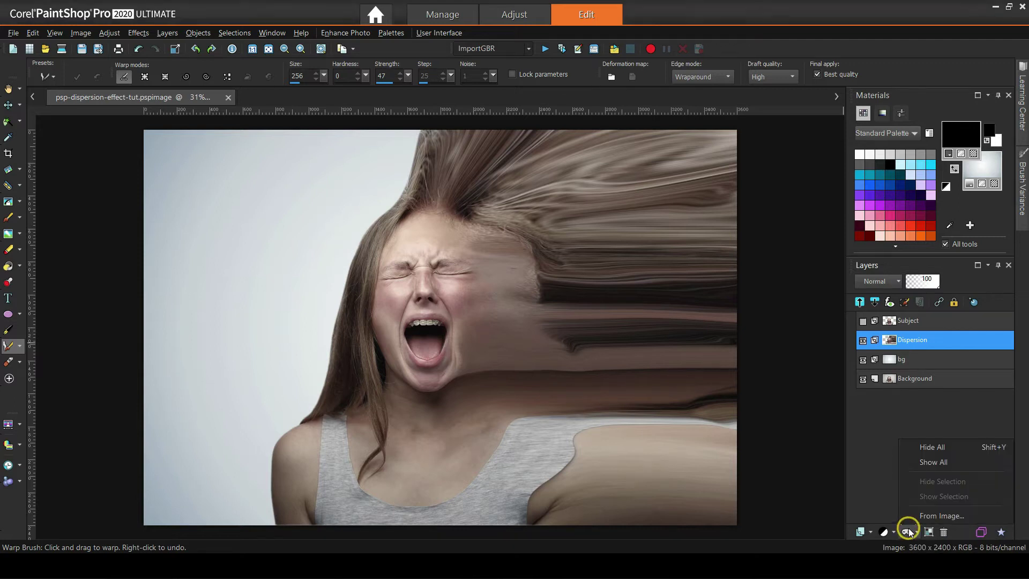
click(945, 446)
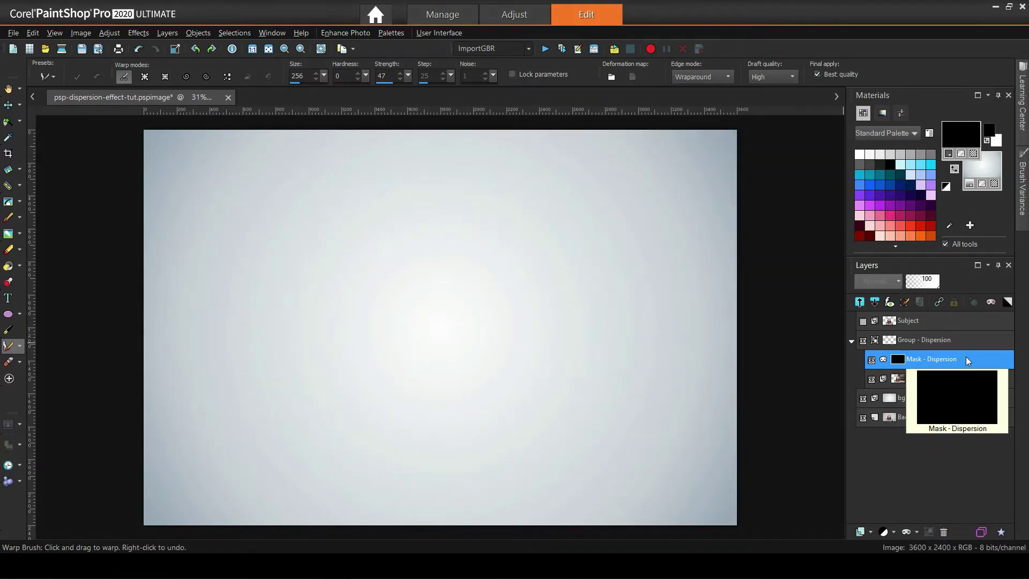
click(871, 360)
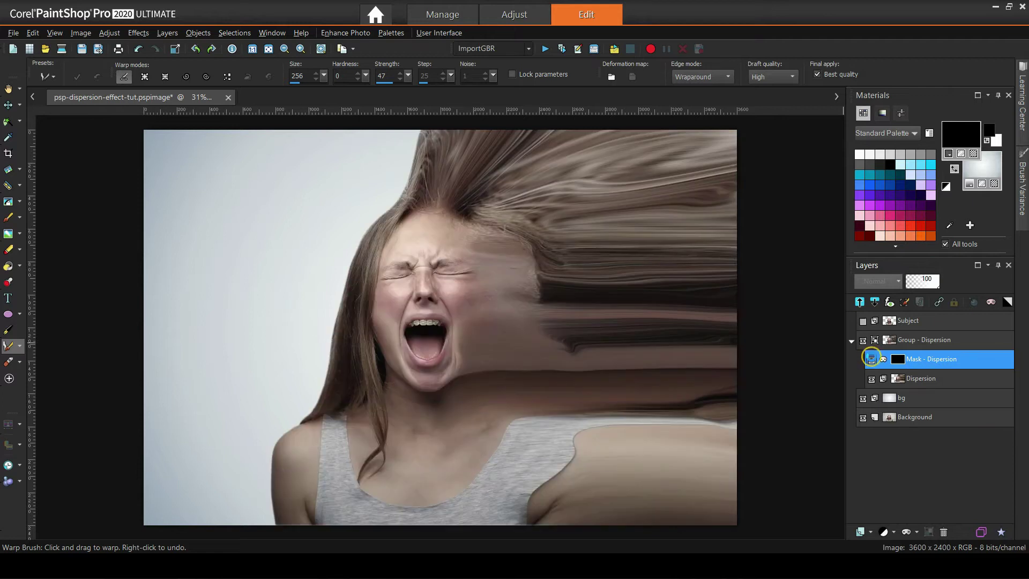
click(872, 359)
- Show the Subject layer and give it a Show All mask
click(902, 326)
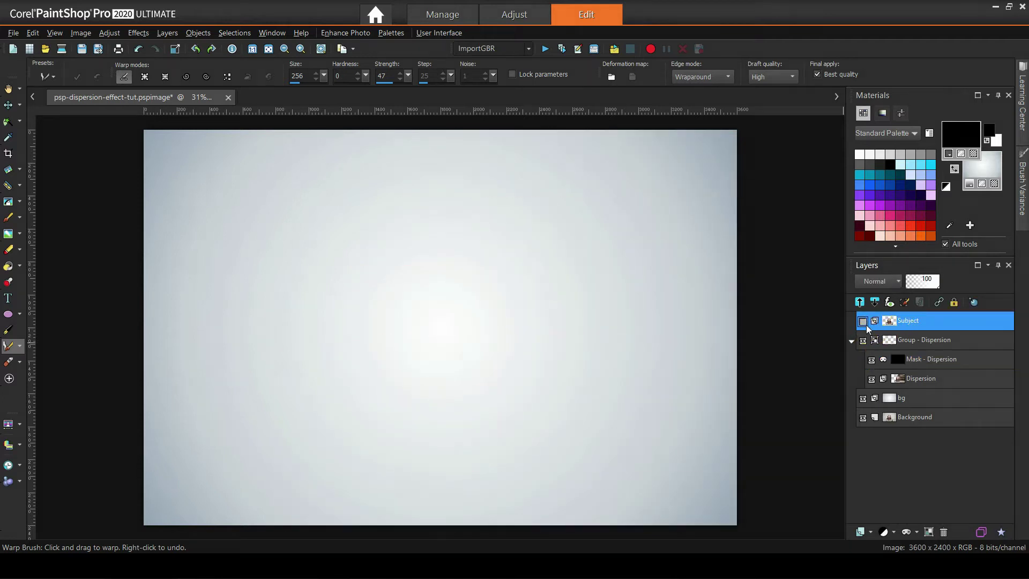
click(863, 321)
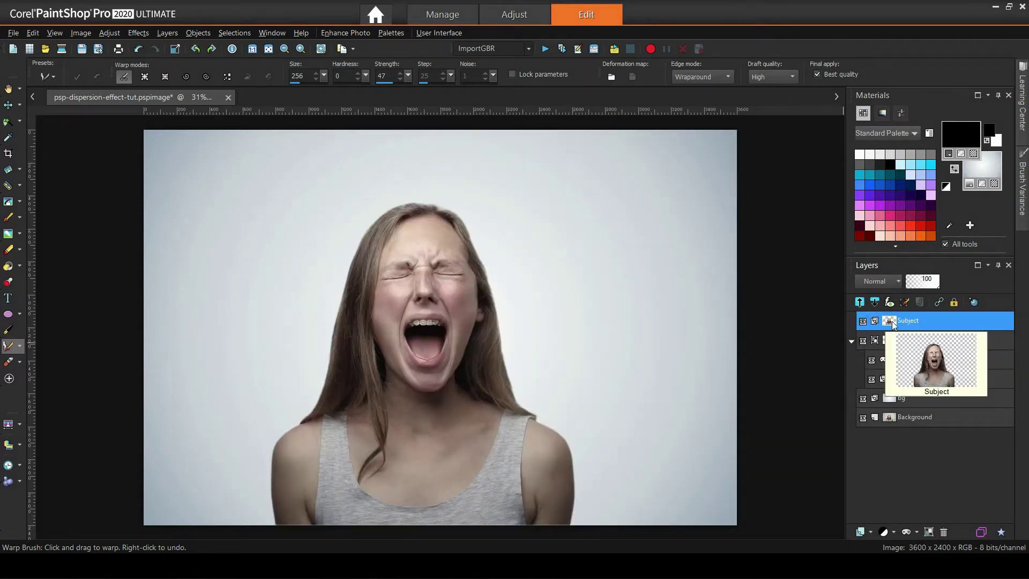
click(914, 532)
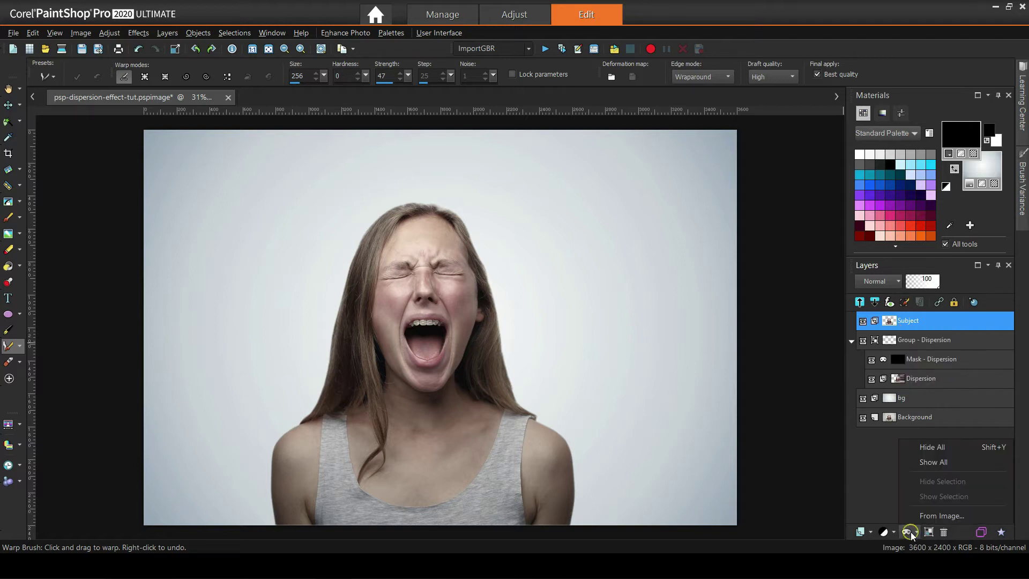
click(930, 462)
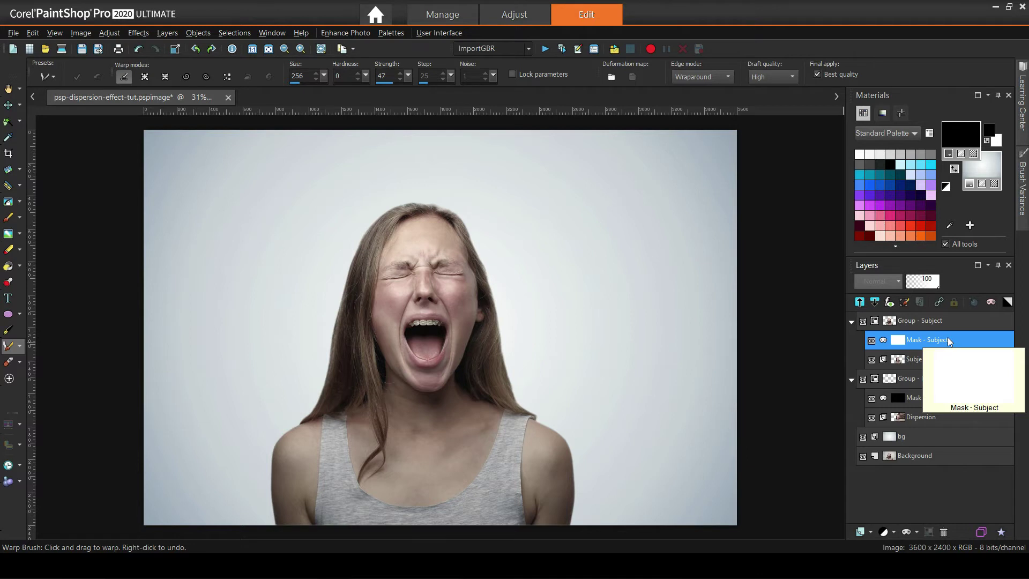
- Reset colours to black and white and load the Broken Glass Brushes 1 002 tip on the Paint Brush
click(946, 187)
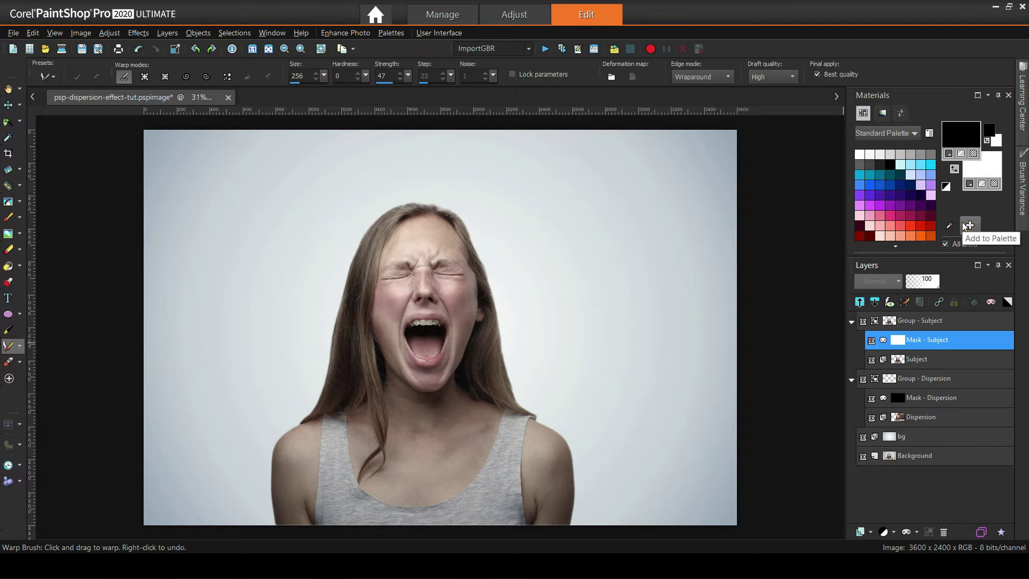
mouse_move(898, 345)
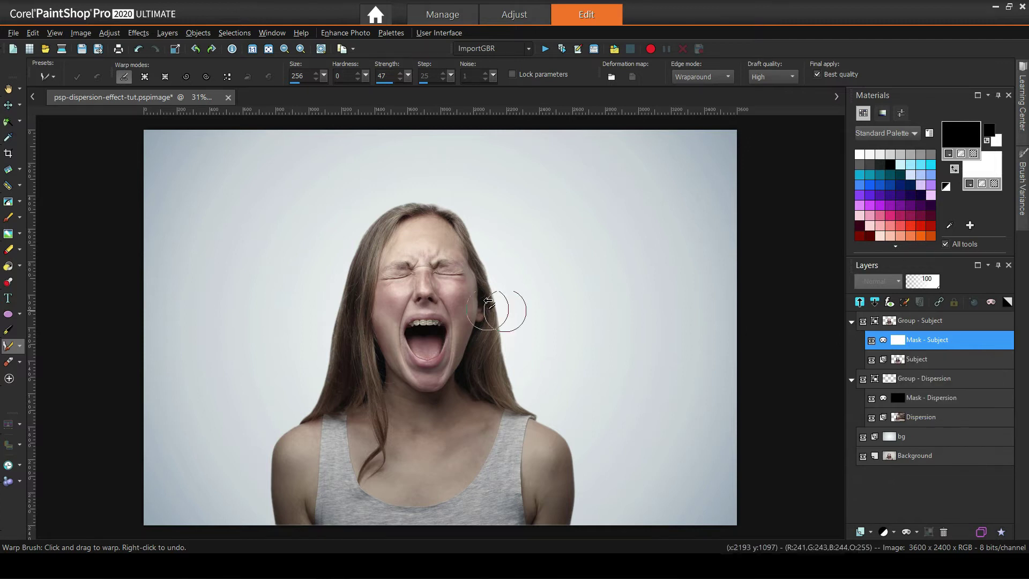
click(23, 219)
click(83, 219)
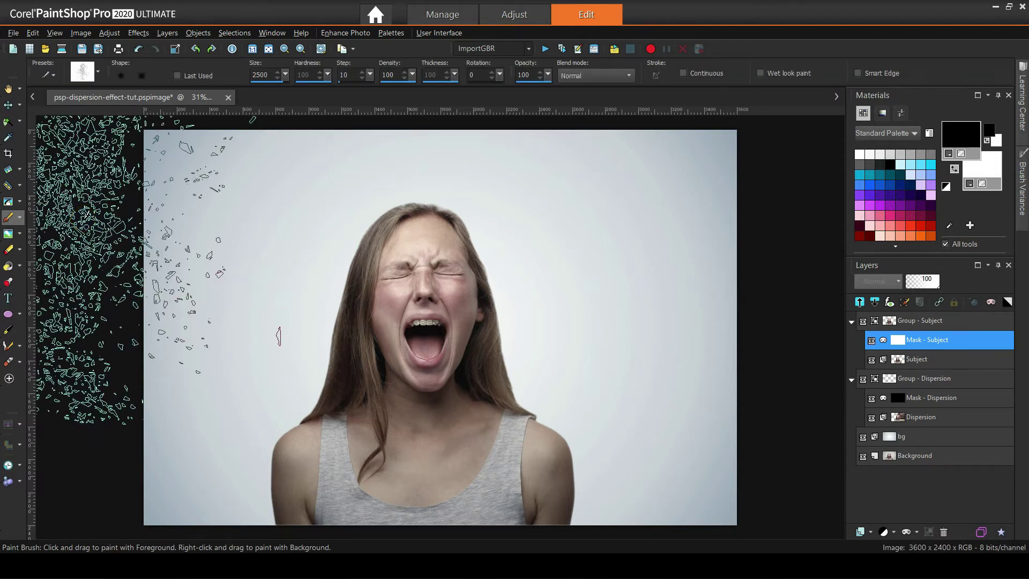
click(97, 72)
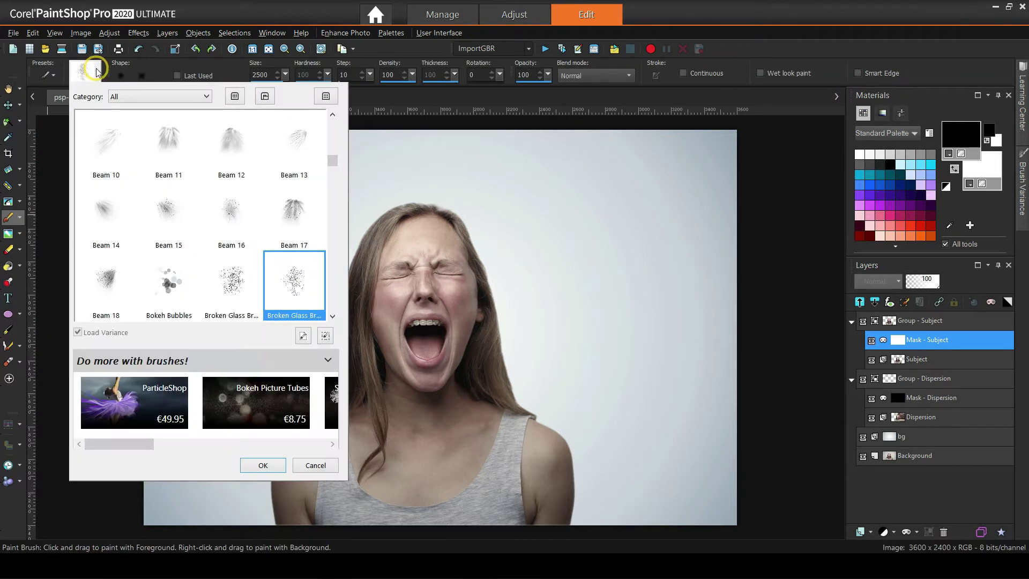
click(296, 284)
double_click(302, 295)
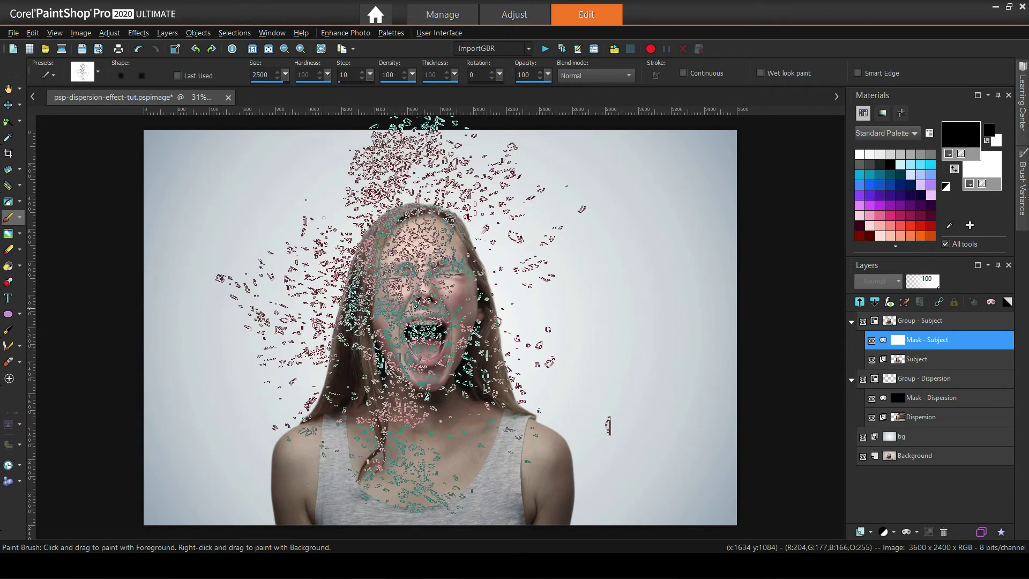
- Resize the brush to about 469 and stamp glass shards over the cheek and right-side hair
drag(505, 341, 470, 124)
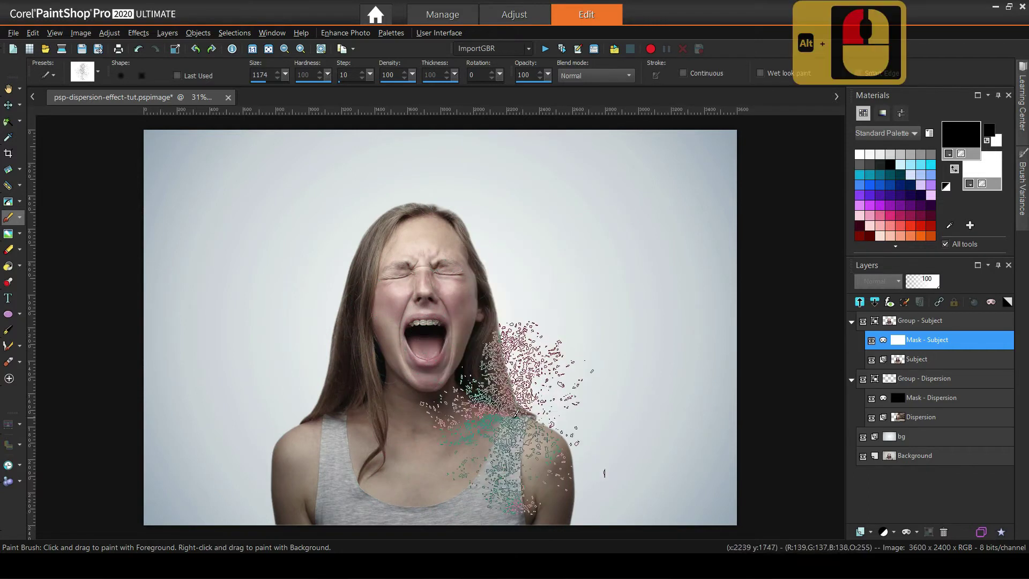
drag(496, 392, 501, 322)
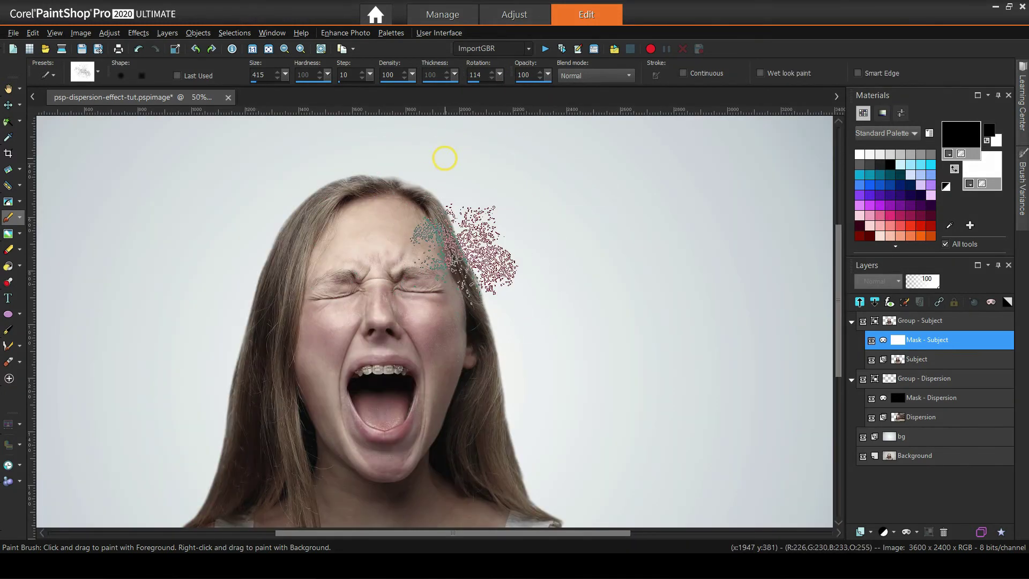
mouse_move(443, 157)
mouse_down()
mouse_move(455, 264)
mouse_move(511, 379)
mouse_up()
click(511, 379)
click(551, 432)
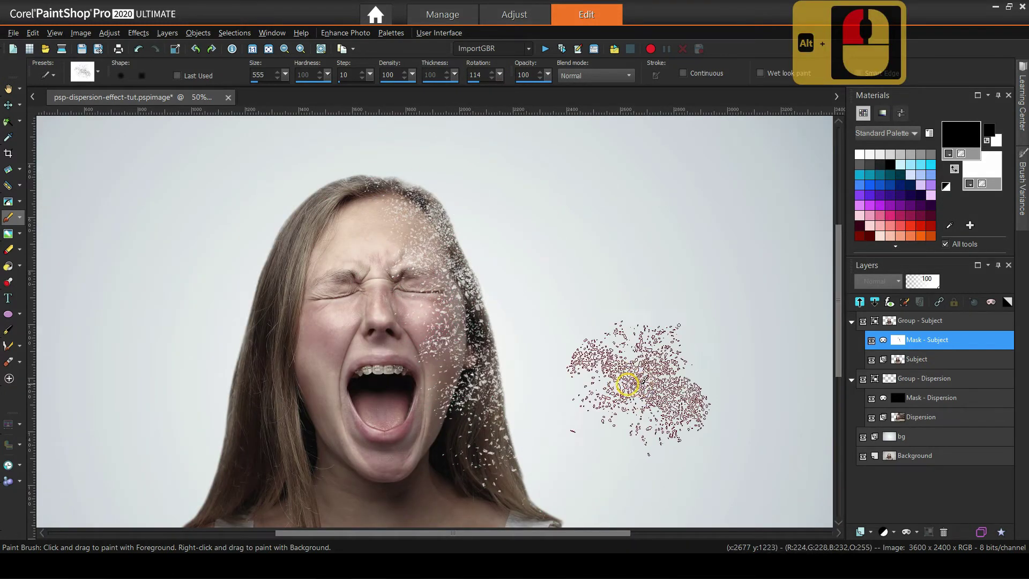
drag(500, 76, 512, 82)
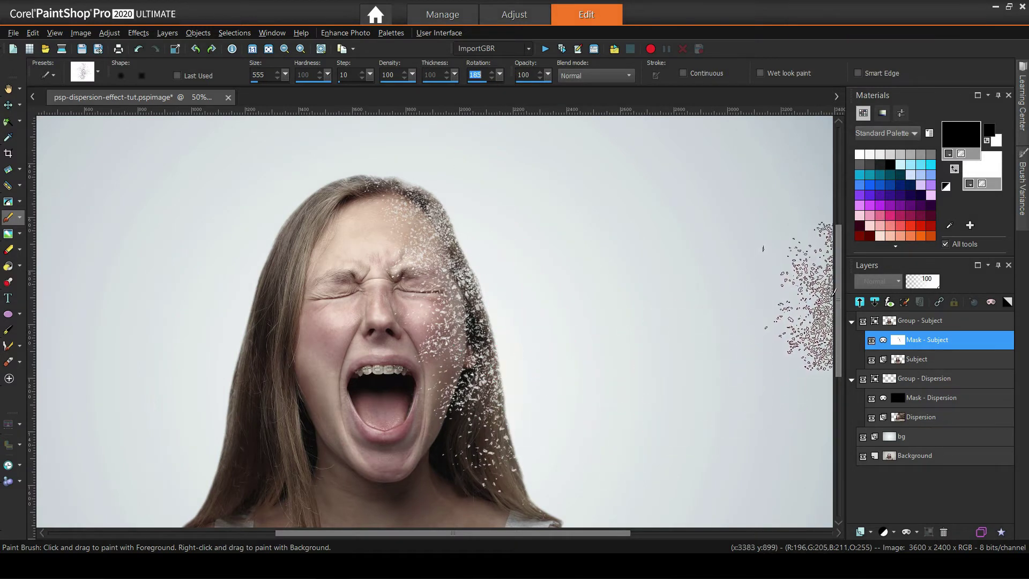
drag(838, 285, 834, 322)
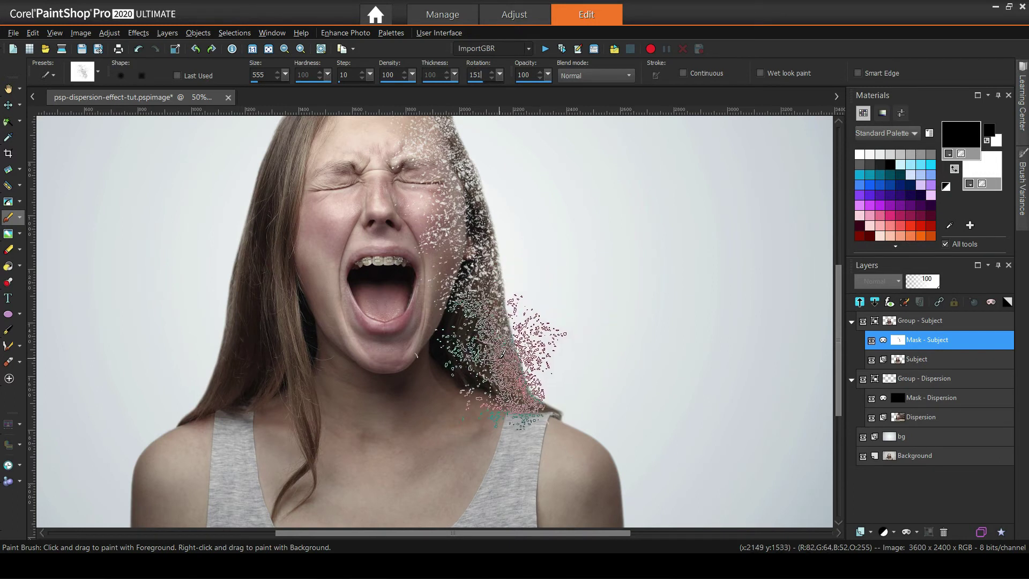
alt+click(524, 356)
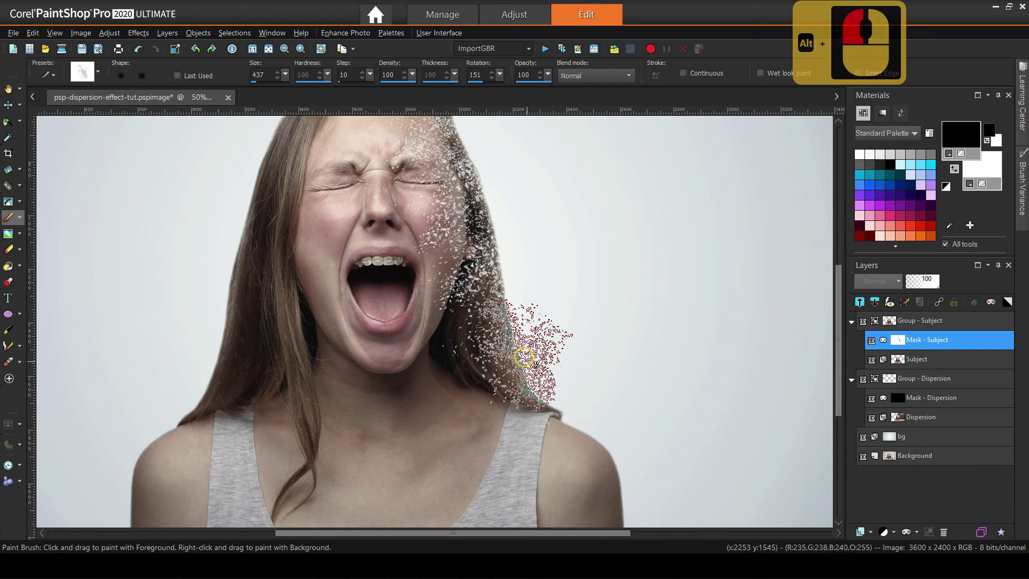
alt+click(574, 324)
click(501, 406)
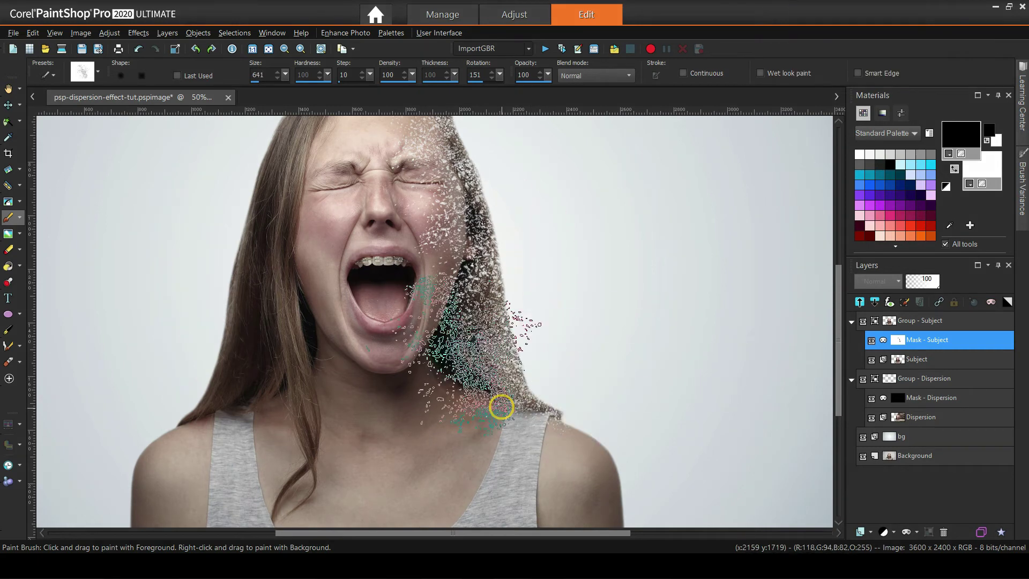
alt+click(646, 379)
click(466, 329)
alt+click(468, 329)
- Enlarge the brush to about 871–1057 and stamp glass shards across the head and right shoulder
drag(536, 204, 544, 321)
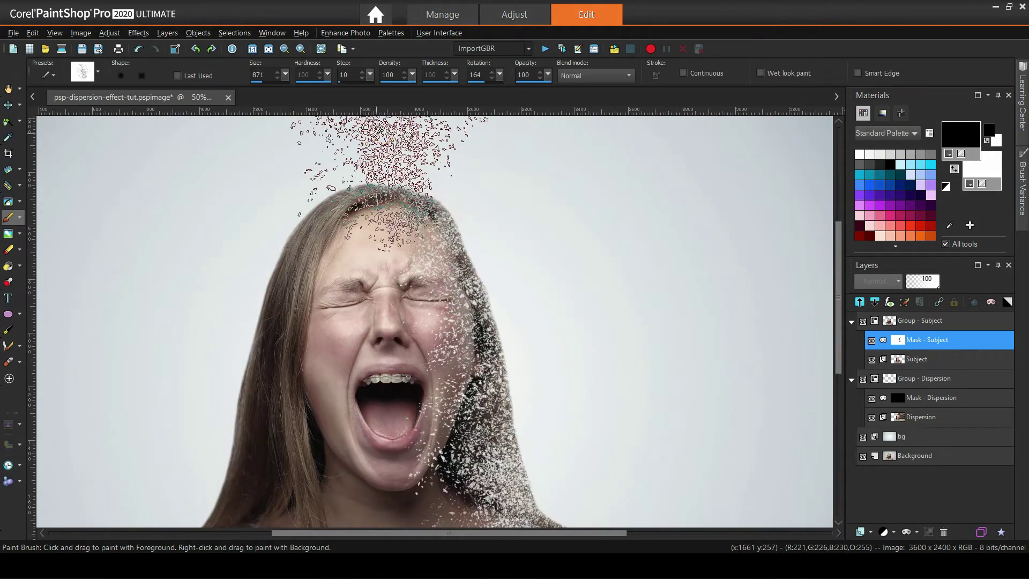
click(466, 131)
click(483, 162)
scroll(557, 279, up, 2)
alt+click(509, 221)
scroll(510, 220, down, 3)
drag(585, 479, 562, 268)
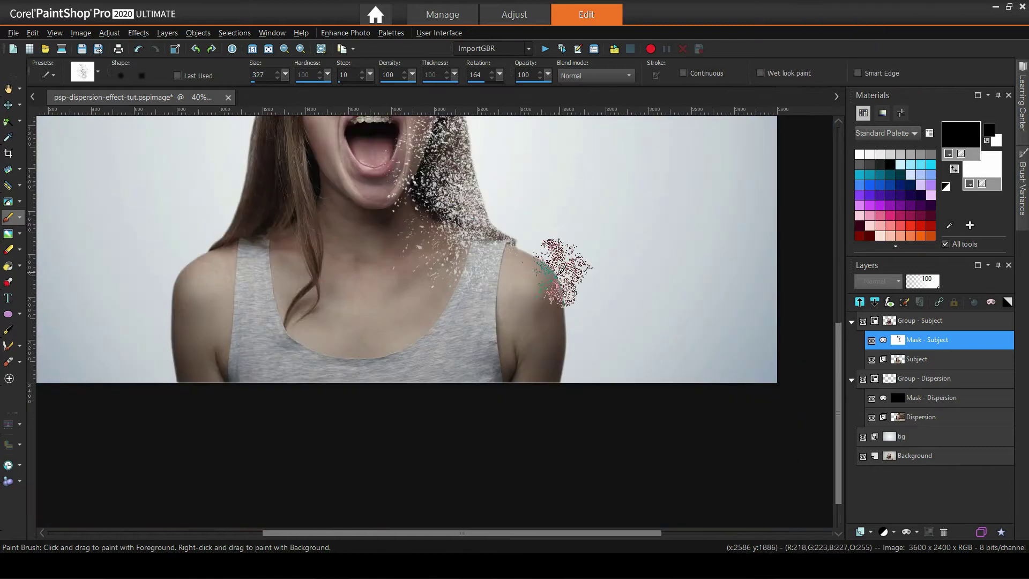
alt+click(524, 213)
click(536, 269)
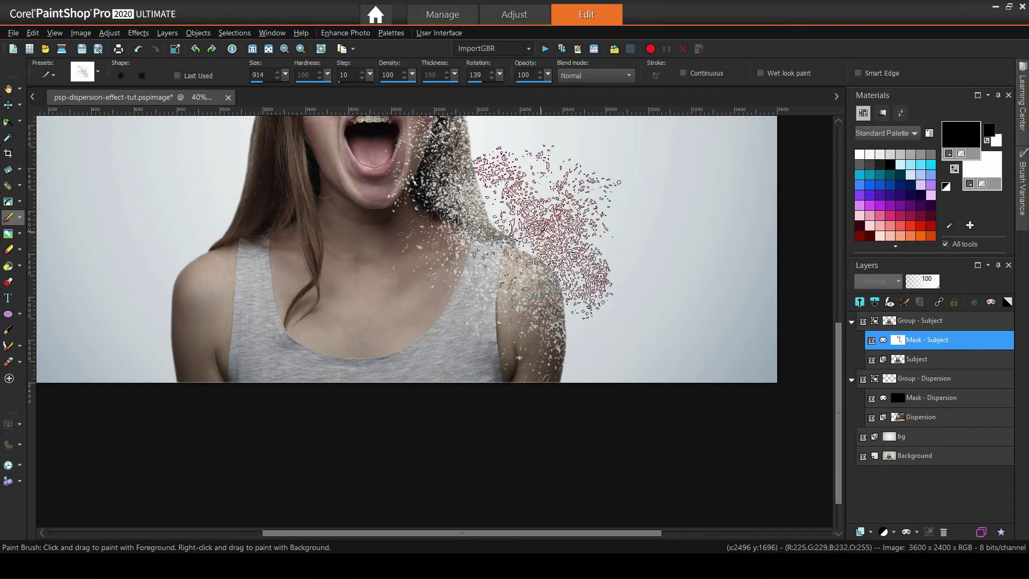
scroll(552, 238, down, 1)
click(536, 466)
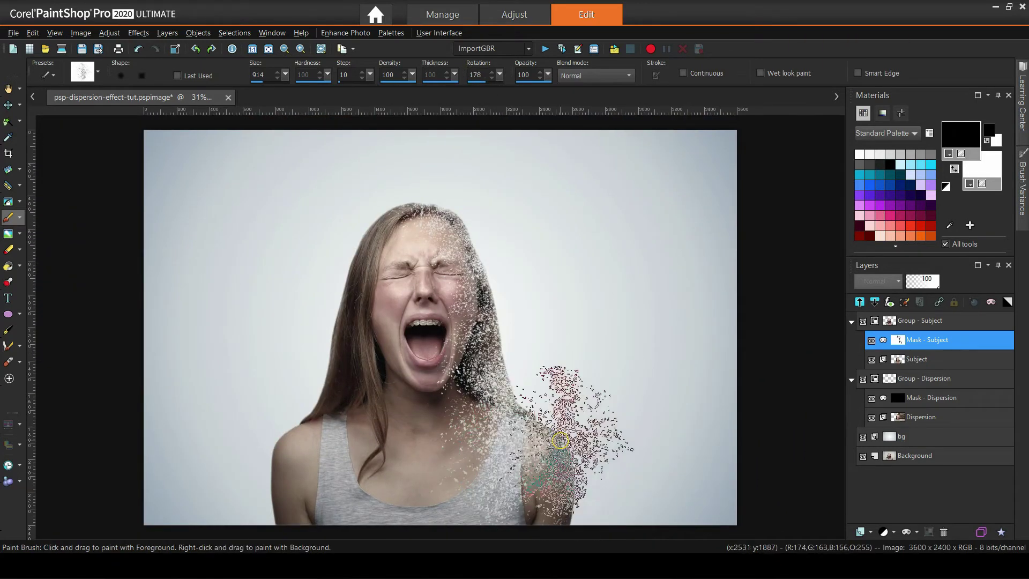
drag(558, 441, 569, 432)
click(535, 490)
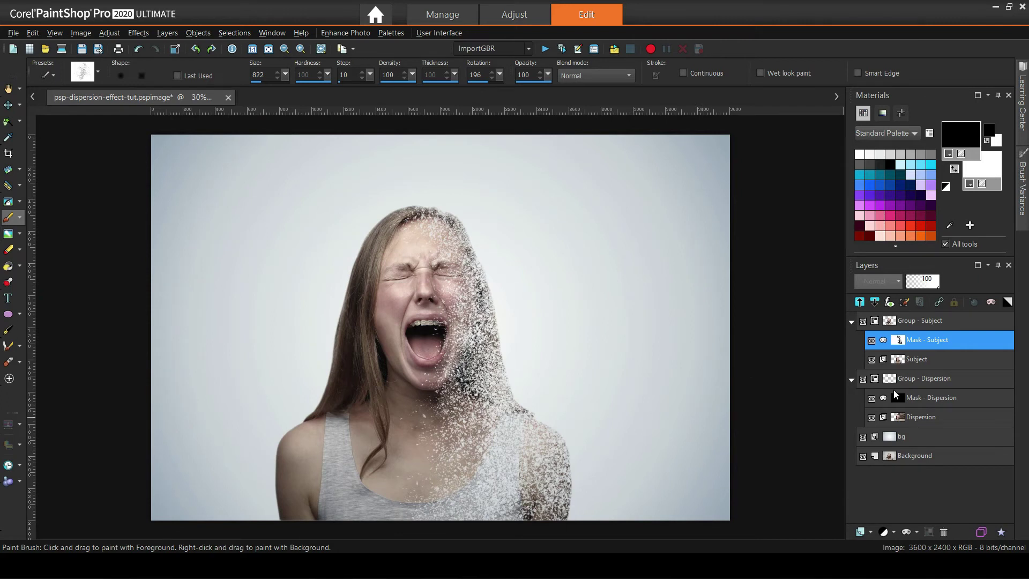
- On the Dispersion mask, paint in white with the brush at about size 1519 and rotation 132
click(929, 397)
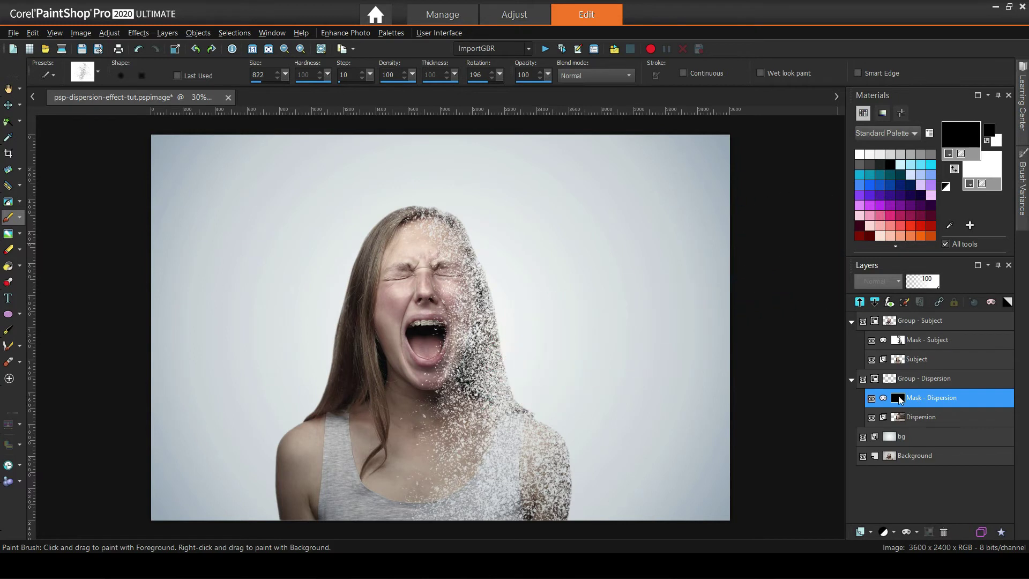
mouse_move(903, 403)
click(954, 169)
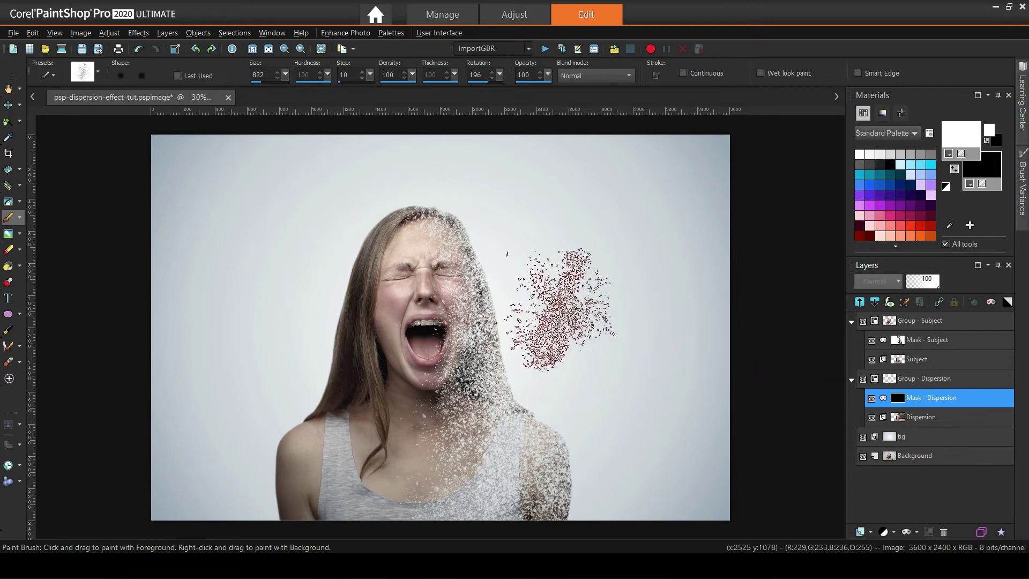
mouse_move(497, 280)
mouse_down()
mouse_move(523, 382)
mouse_move(522, 352)
mouse_up()
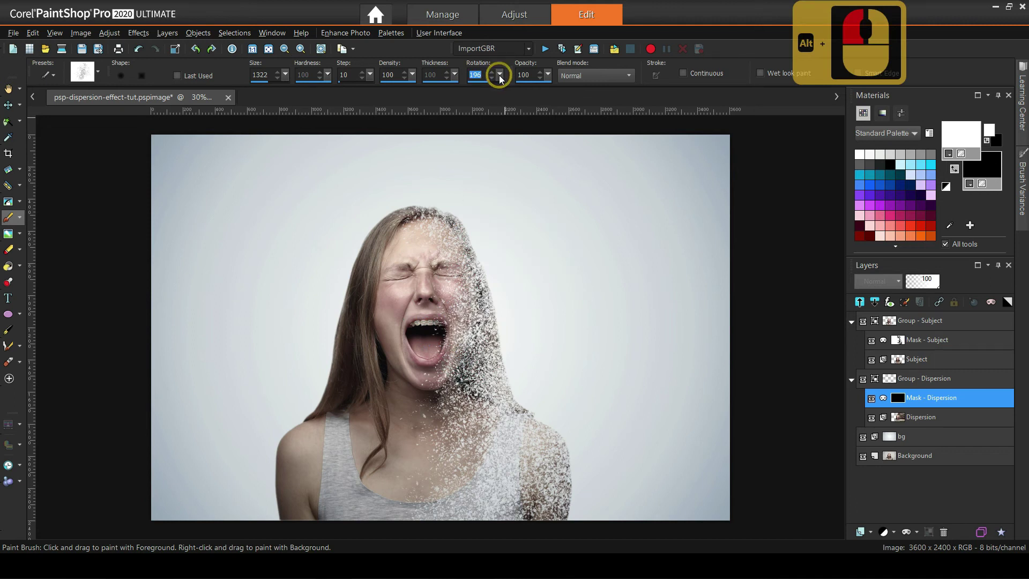
click(500, 79)
drag(496, 78, 490, 78)
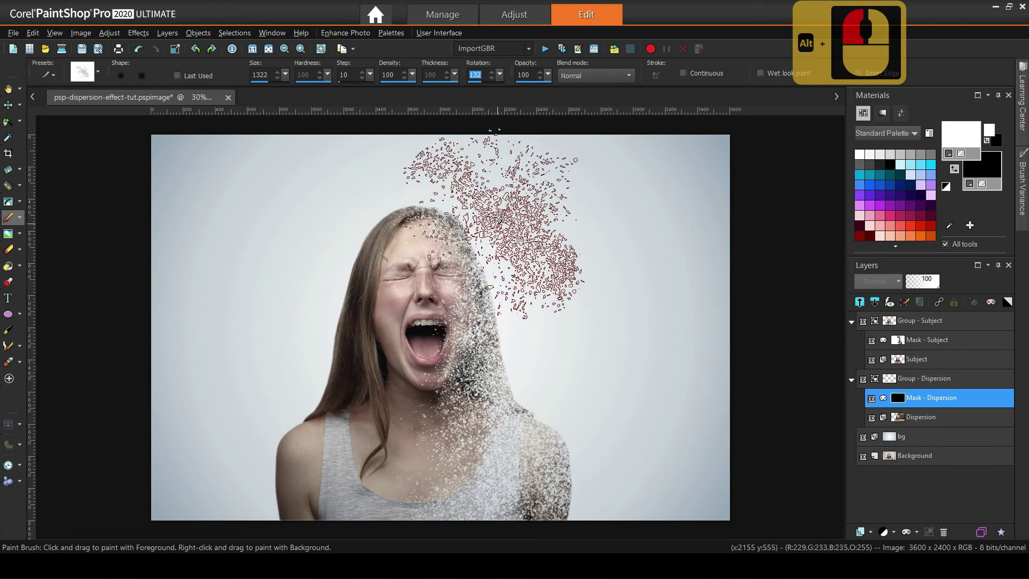
- Stamp particles above the head and to the right of the head and face
click(440, 178)
scroll(590, 189, up, 1)
click(489, 199)
scroll(585, 214, up, 2)
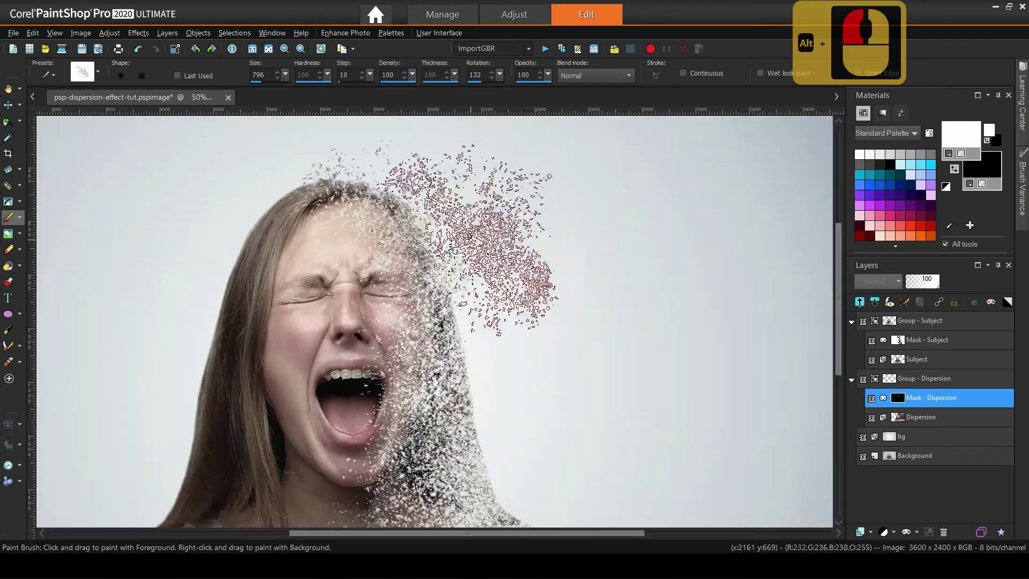
scroll(586, 214, down, 2)
click(552, 321)
click(541, 416)
scroll(541, 417, down, 1)
scroll(541, 417, up, 1)
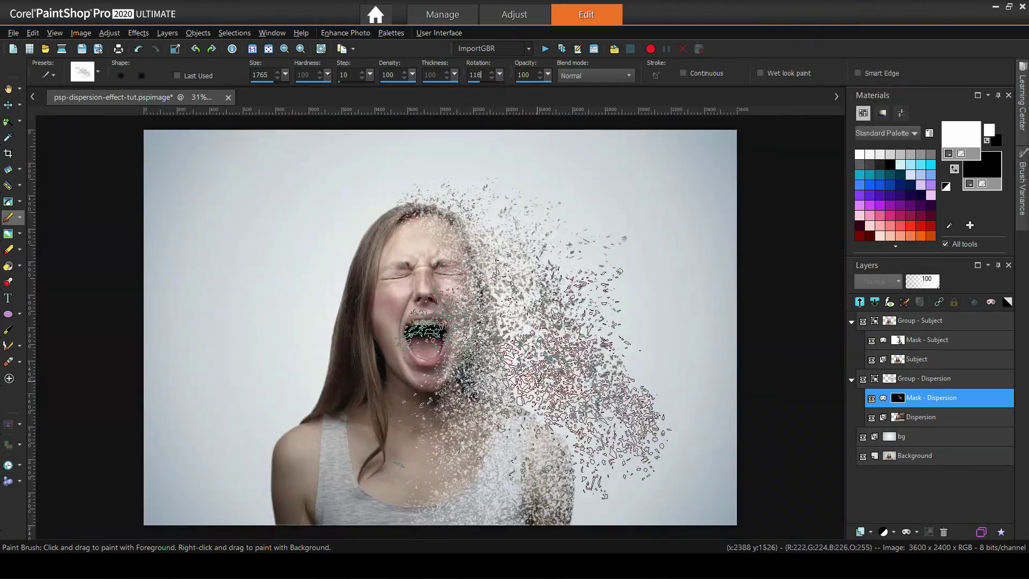
- With a larger brush, spread particles right of the face, undo one, and restamp at the lower right
drag(490, 78, 496, 78)
drag(590, 412, 638, 503)
click(606, 392)
scroll(606, 392, down, 1)
click(138, 49)
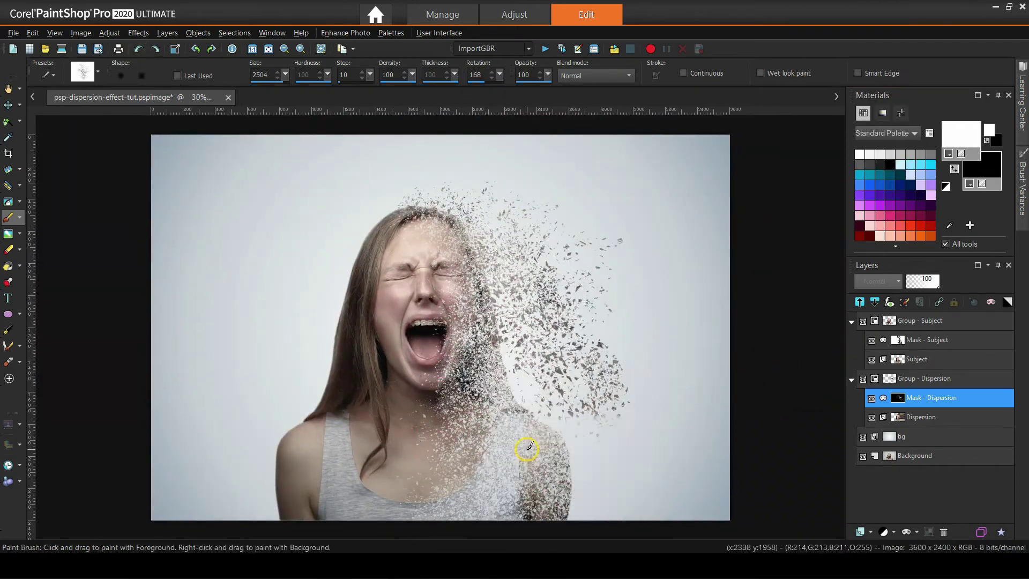
click(636, 343)
drag(750, 456, 864, 516)
scroll(633, 483, down, 3)
scroll(544, 477, up, 2)
- Resize the particle brush and stamp shards at the upper right, undoing a bad stamp
click(616, 483)
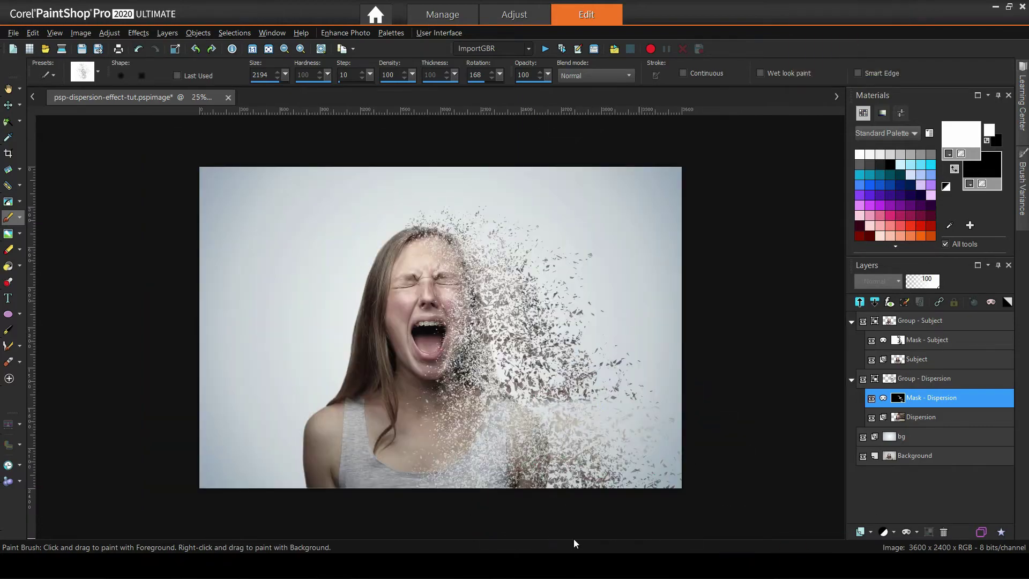
drag(600, 514, 568, 429)
scroll(578, 418, up, 3)
scroll(579, 375, up, 1)
scroll(512, 370, down, 4)
drag(571, 252, 667, 263)
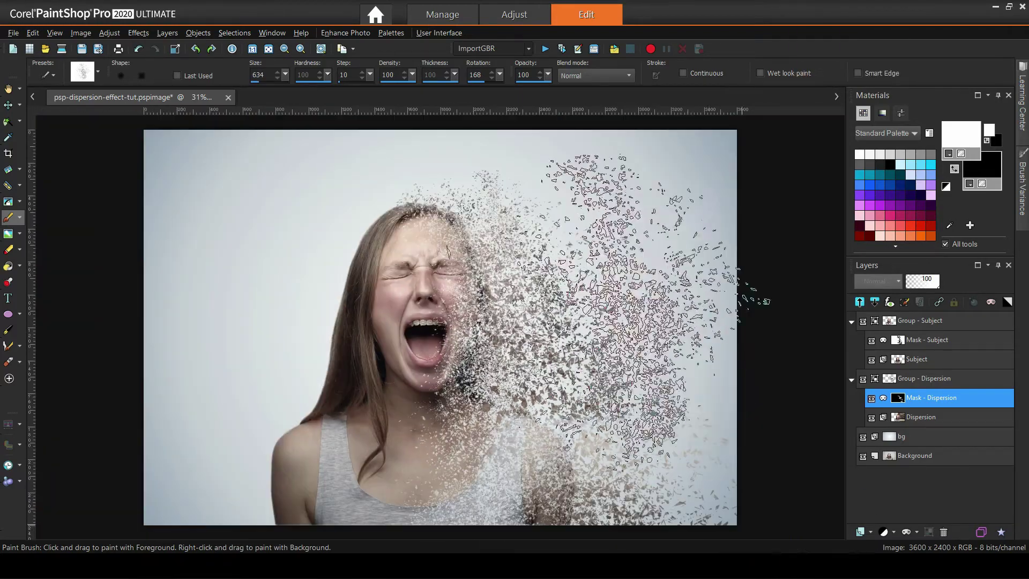
click(558, 231)
key(ctrl+z)
key(ctrl+z)
click(525, 268)
- Add more particles to the upper right, then shrink the brush to 228
scroll(536, 268, up, 3)
scroll(536, 268, down, 3)
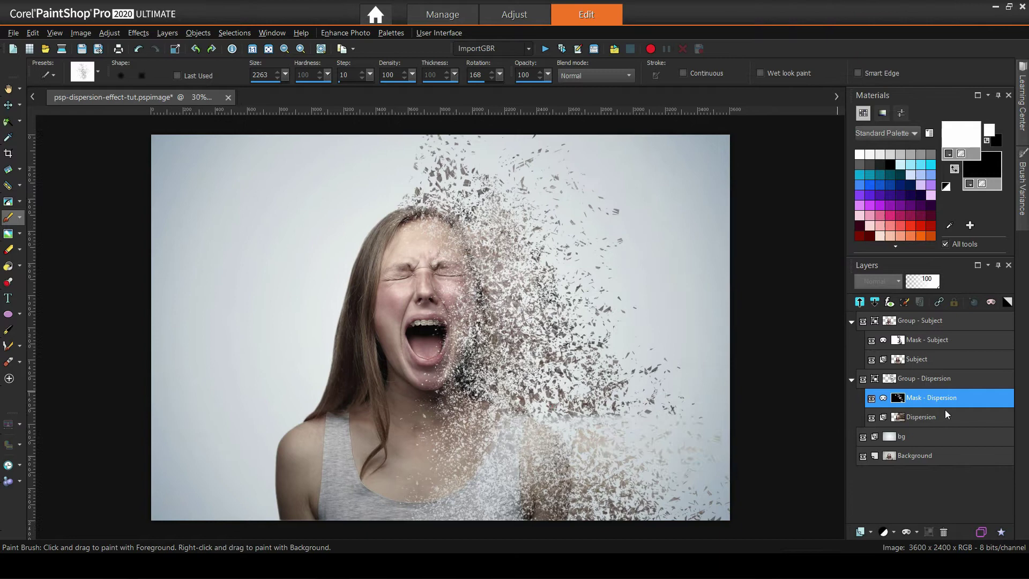
scroll(589, 268, down, 1)
scroll(536, 241, up, 1)
click(518, 214)
click(841, 211)
drag(558, 326, 504, 329)
scroll(505, 325, up, 2)
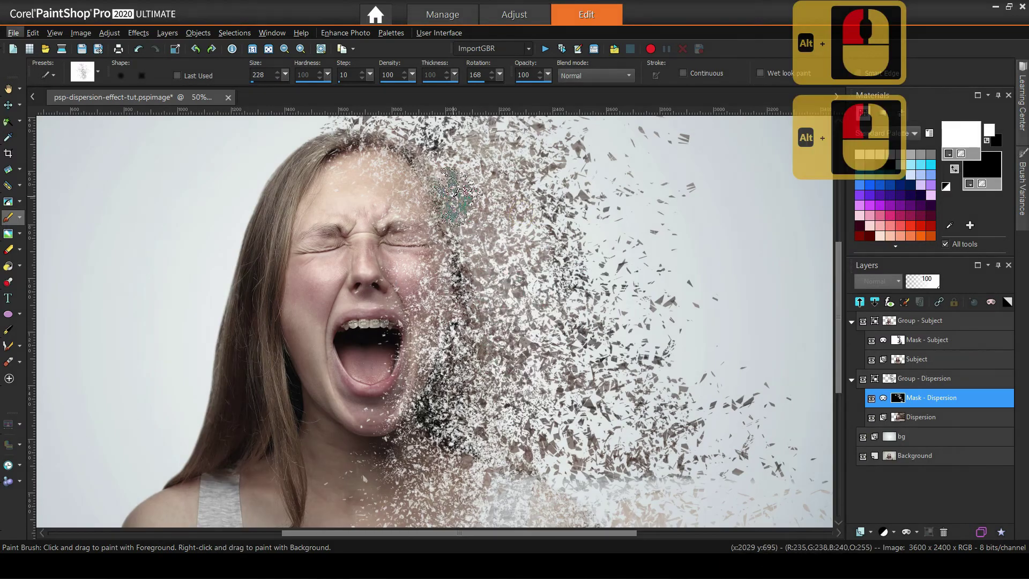
scroll(576, 303, down, 2)
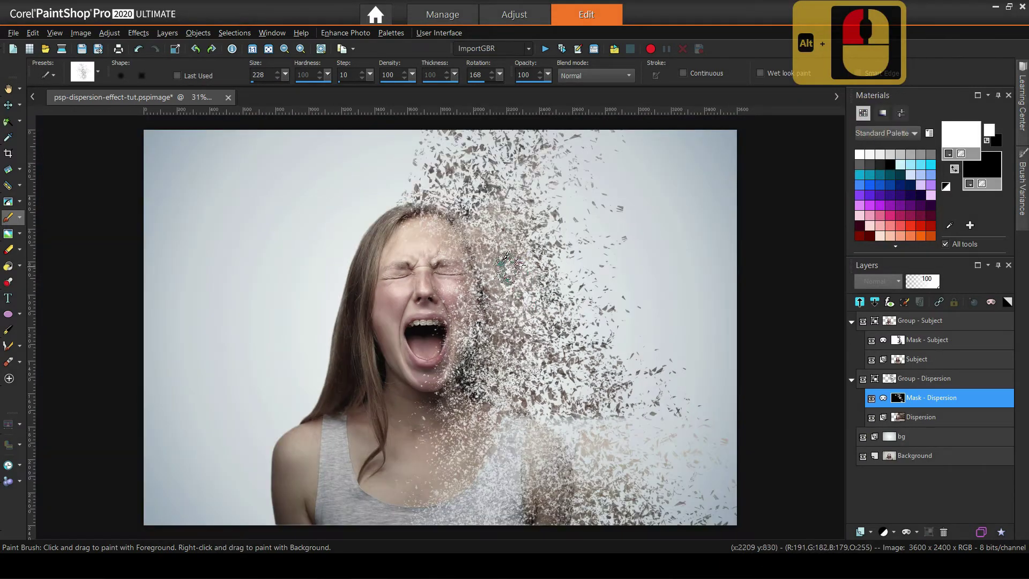
scroll(495, 258, up, 3)
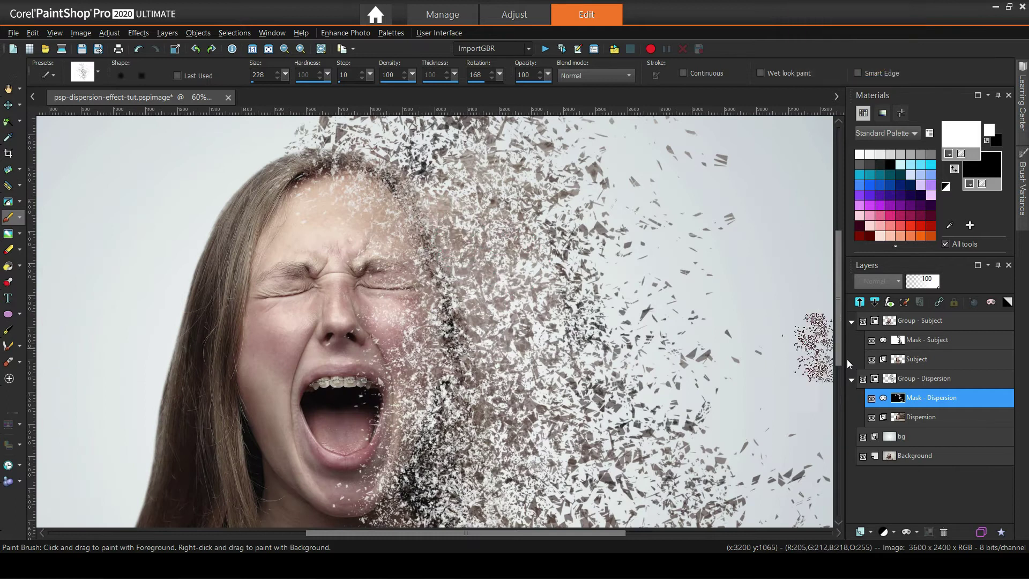
- On the Subject mask in black, trial a particle dab on the face, undo it, and dab near the chest at size 315
click(920, 340)
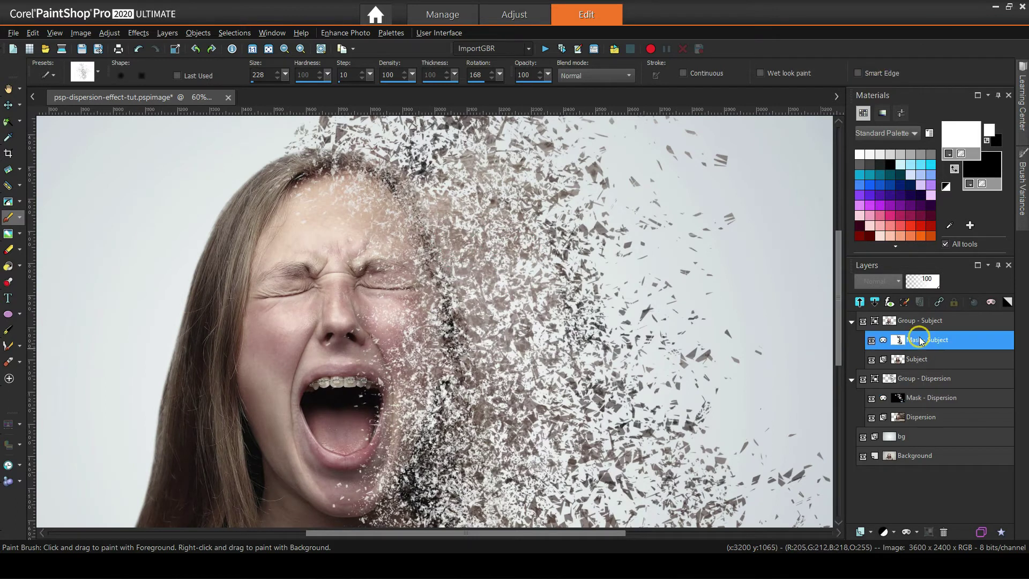
click(956, 169)
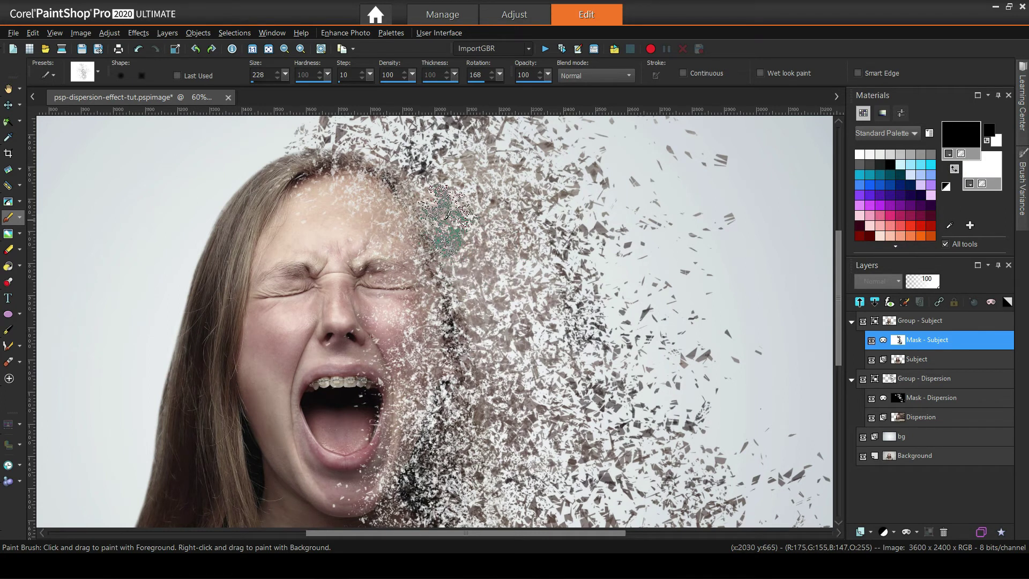
click(443, 213)
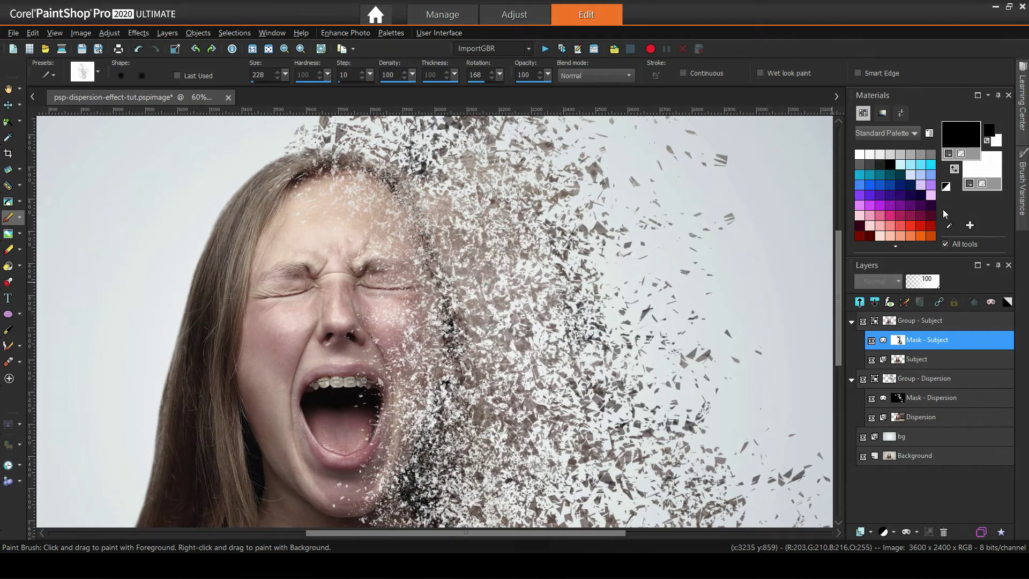
scroll(460, 257, down, 2)
key(ctrl+z)
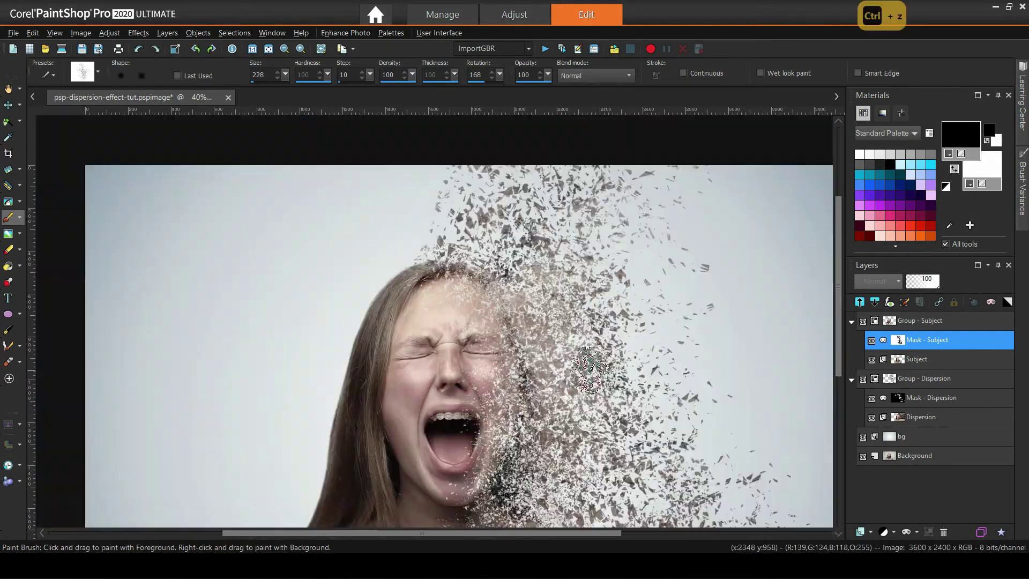
scroll(589, 368, up, 1)
scroll(551, 329, up, 2)
drag(472, 465, 528, 512)
scroll(504, 482, down, 2)
click(457, 461)
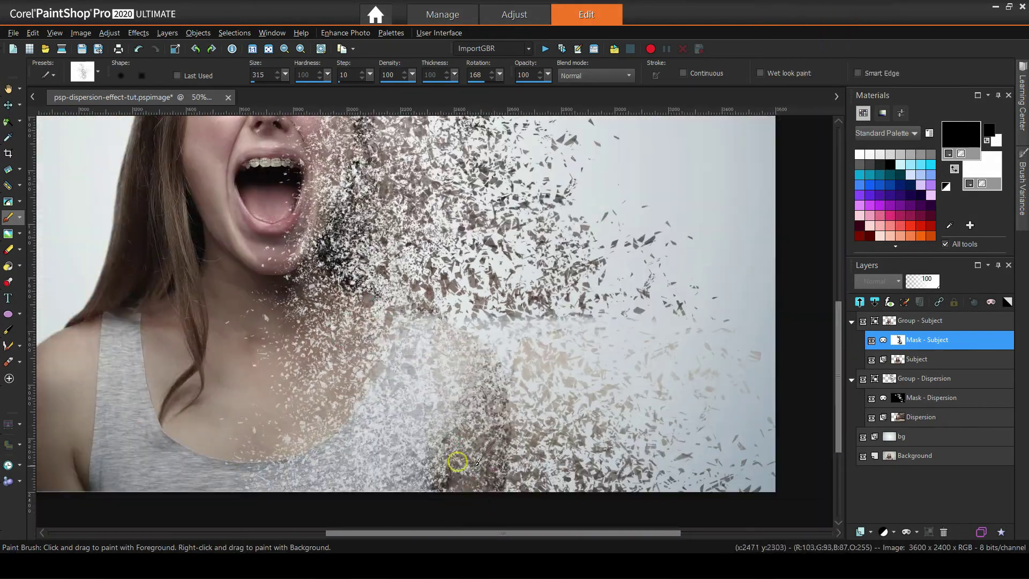
scroll(476, 461, down, 1)
- Switch to a different particle brush tip at about 582 and paint particle specks on the neck
click(99, 73)
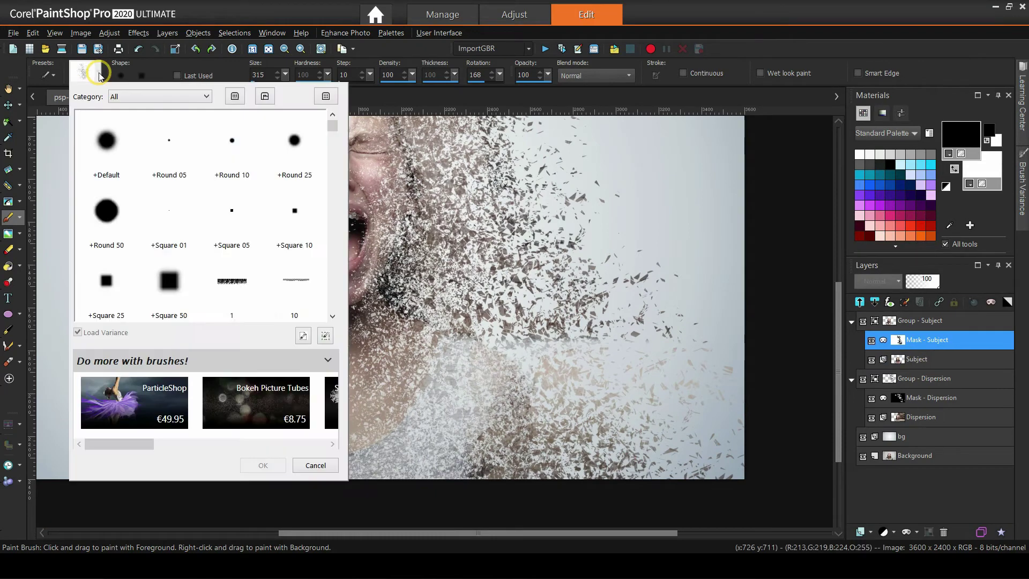
drag(333, 122, 333, 164)
double_click(290, 267)
scroll(643, 332, down, 2)
drag(584, 401, 608, 294)
scroll(461, 440, up, 2)
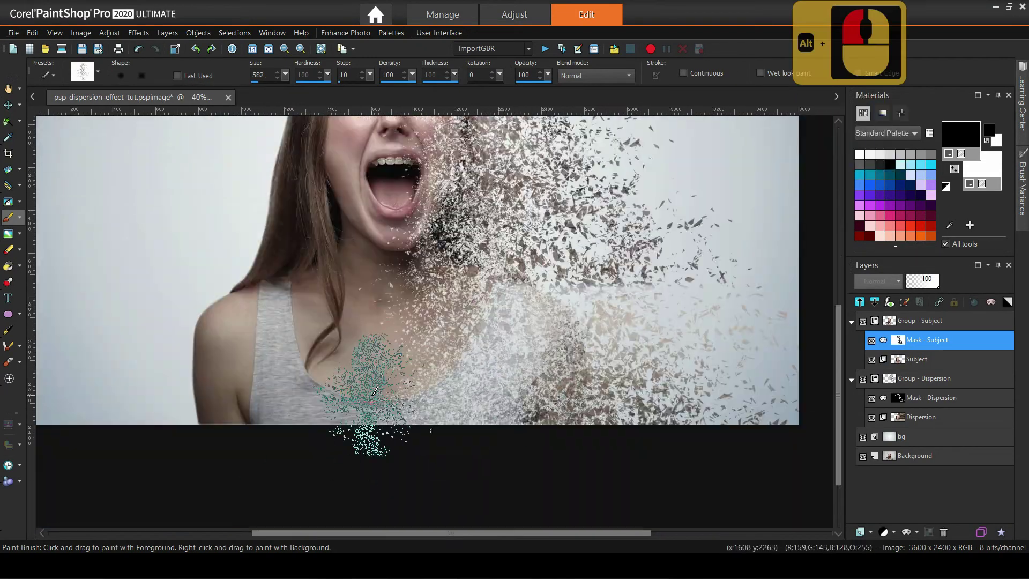
key(ctrl+z)
drag(430, 236, 477, 316)
click(430, 303)
scroll(708, 343, down, 1)
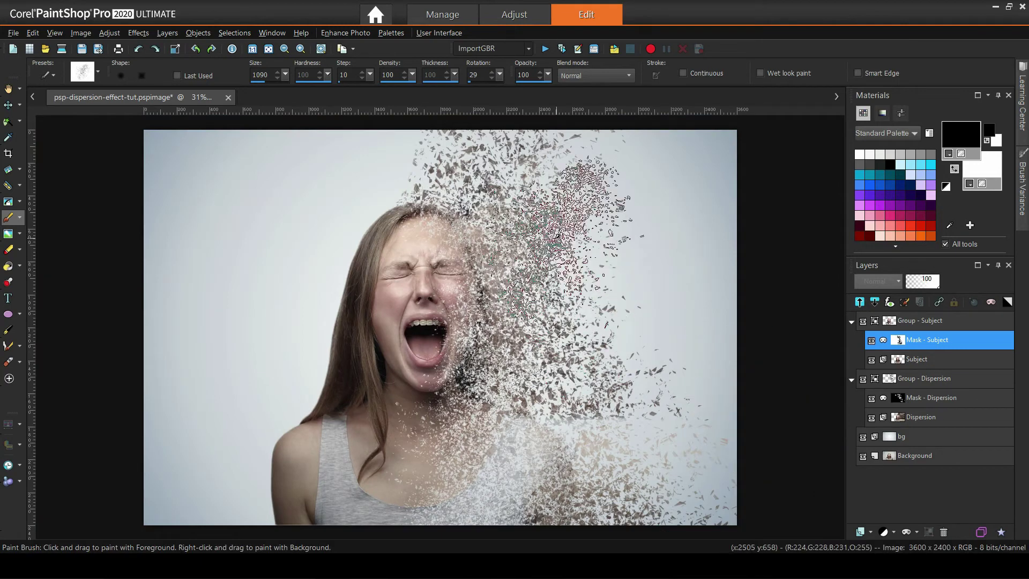
scroll(552, 215, up, 2)
scroll(552, 231, down, 2)
- Trial white shards at size 2113 on the Dispersion mask, undo them, and return to the Subject mask's brush tips
click(932, 397)
key(shift+x)
drag(627, 294, 600, 333)
click(569, 333)
key(ctrl+z)
key(ctrl+z)
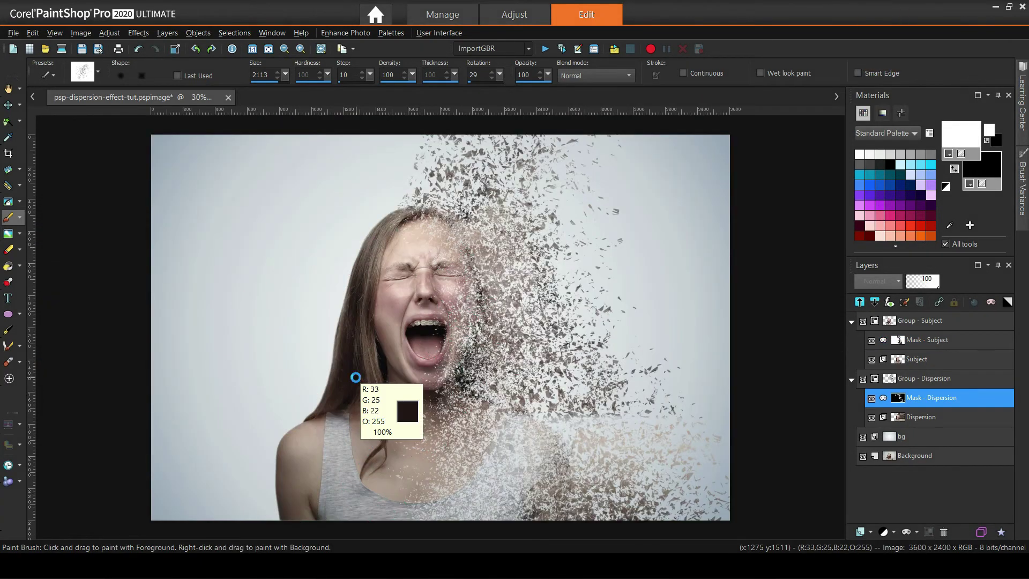
key(ctrl+z)
key(ctrl+z)
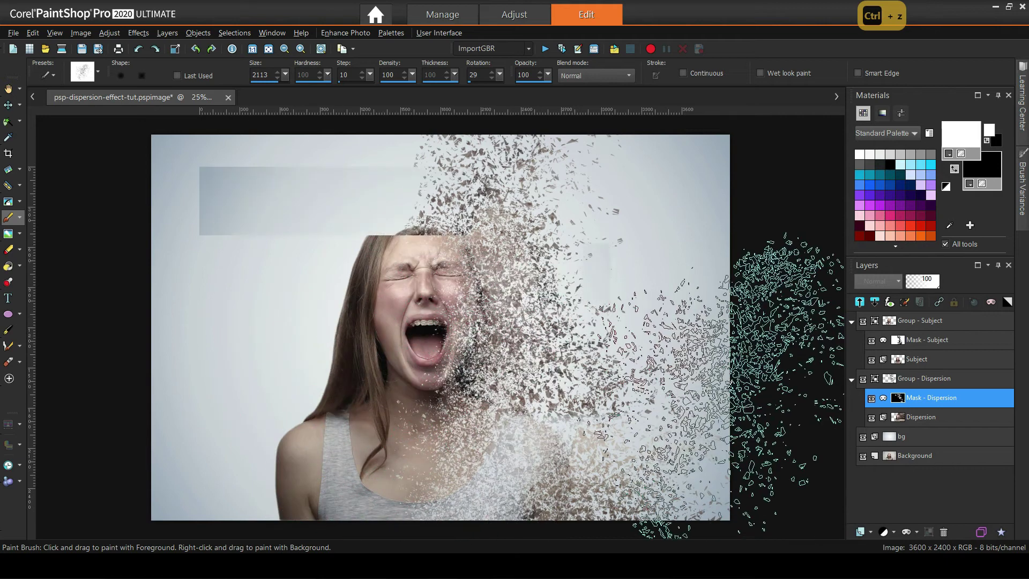
scroll(804, 482, down, 1)
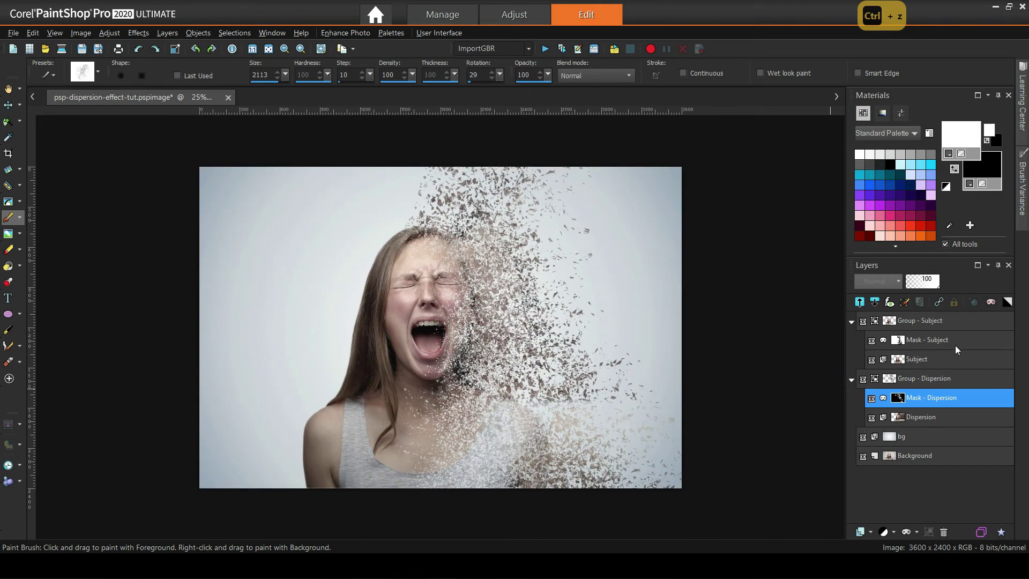
click(940, 339)
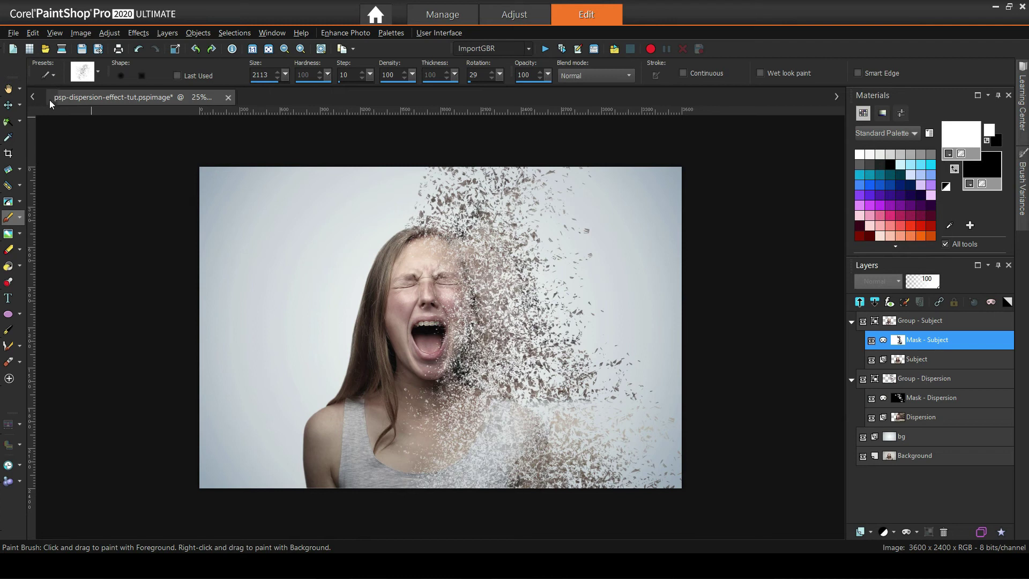
click(98, 75)
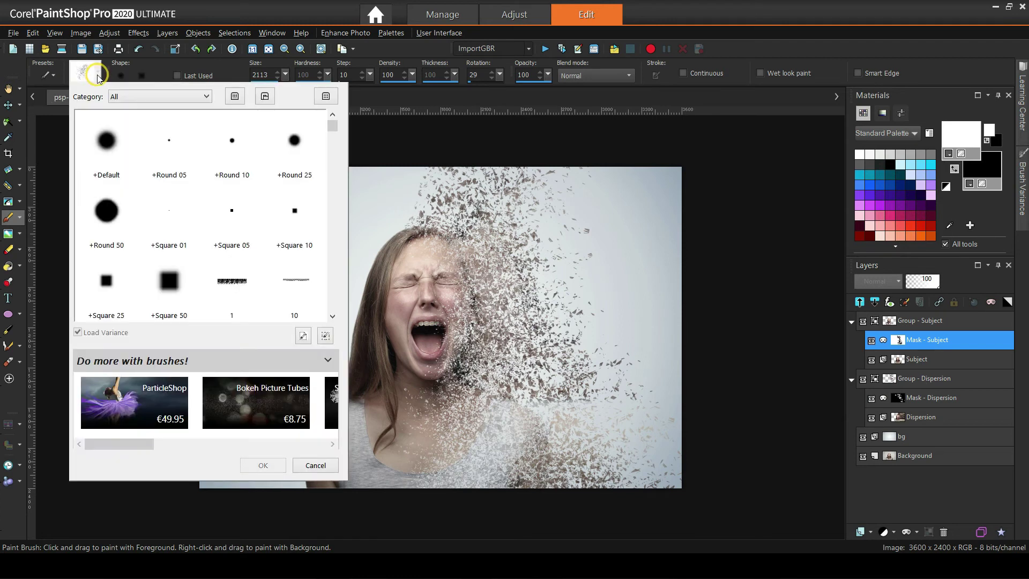
- Choose the Default round brush tip at size 330 and clear particles off the face
double_click(105, 143)
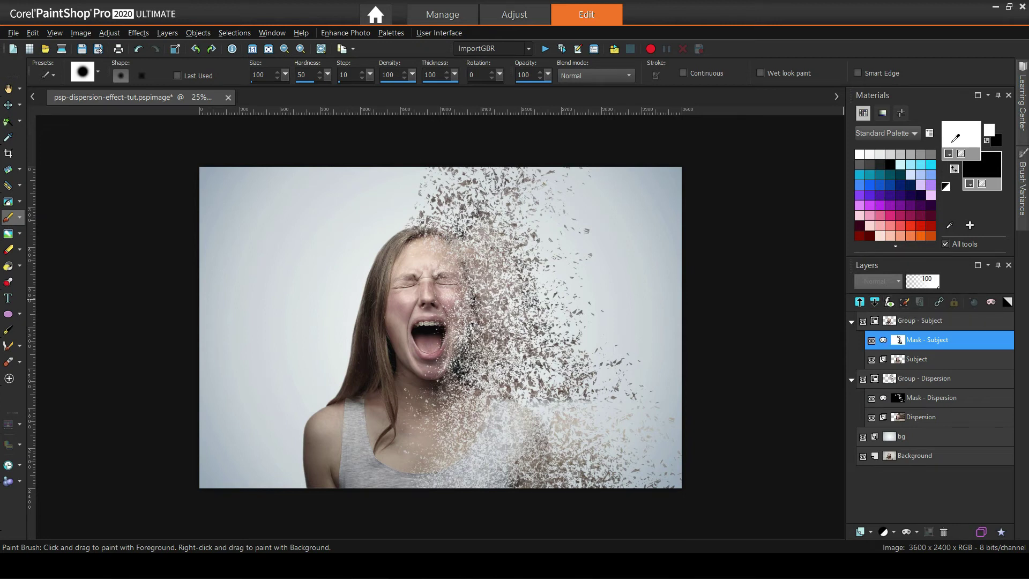
scroll(410, 266, up, 1)
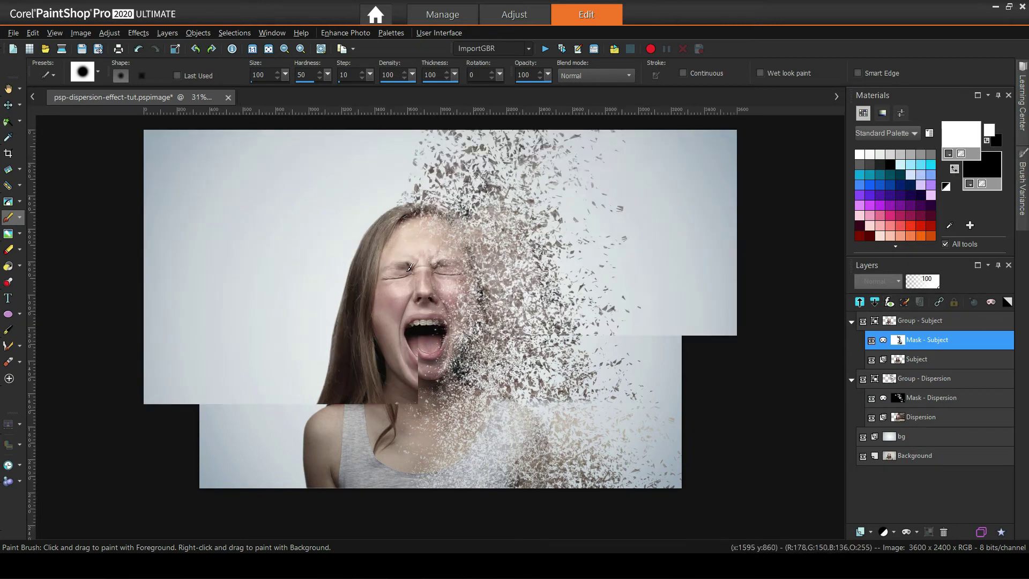
scroll(410, 266, up, 2)
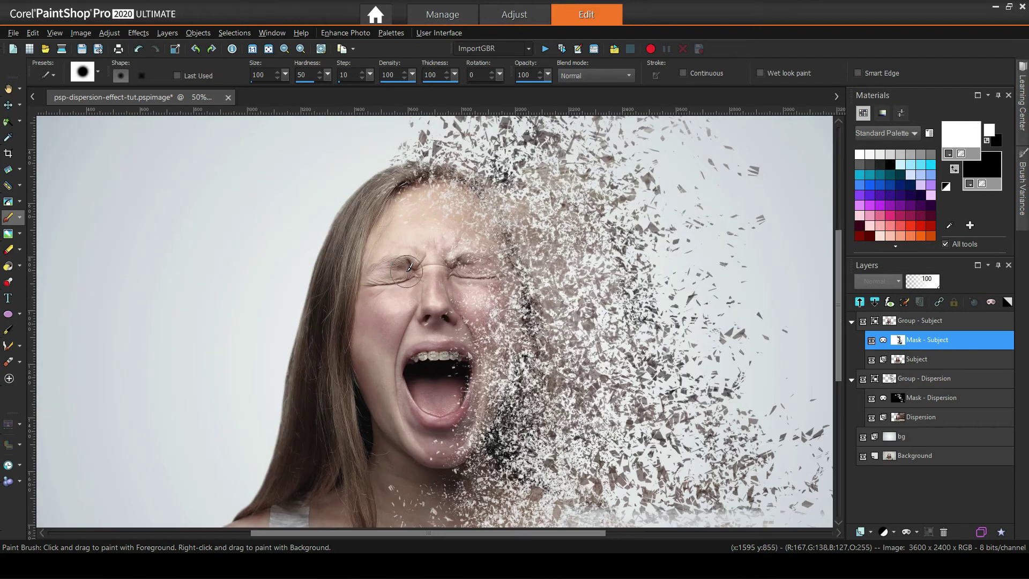
click(331, 78)
drag(426, 261, 439, 326)
click(413, 252)
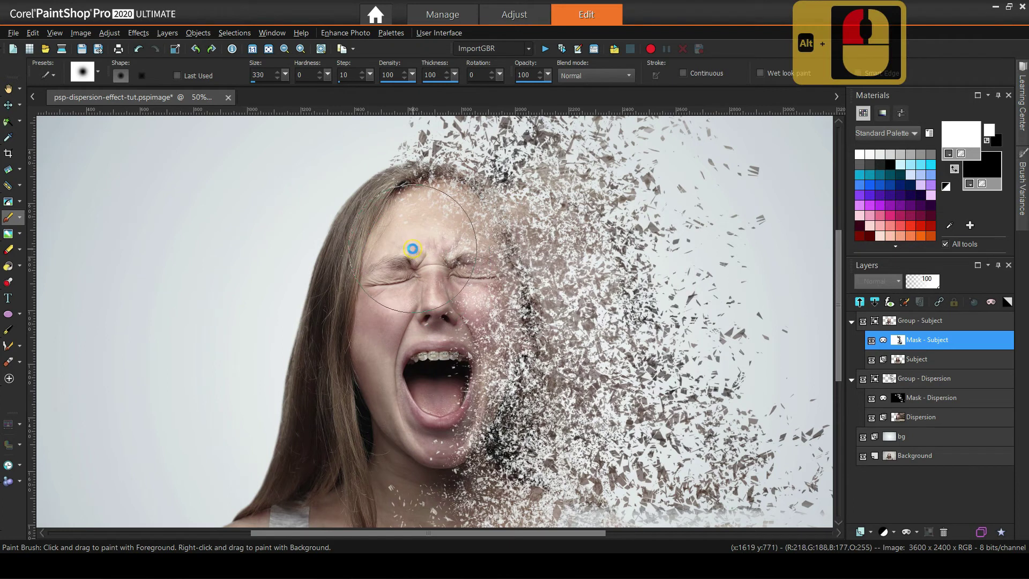
click(411, 318)
- With spacing 1, clean particles from the mouth and lower face, then softly restore the neck at size 580
drag(370, 75, 365, 75)
click(425, 375)
drag(444, 315, 439, 315)
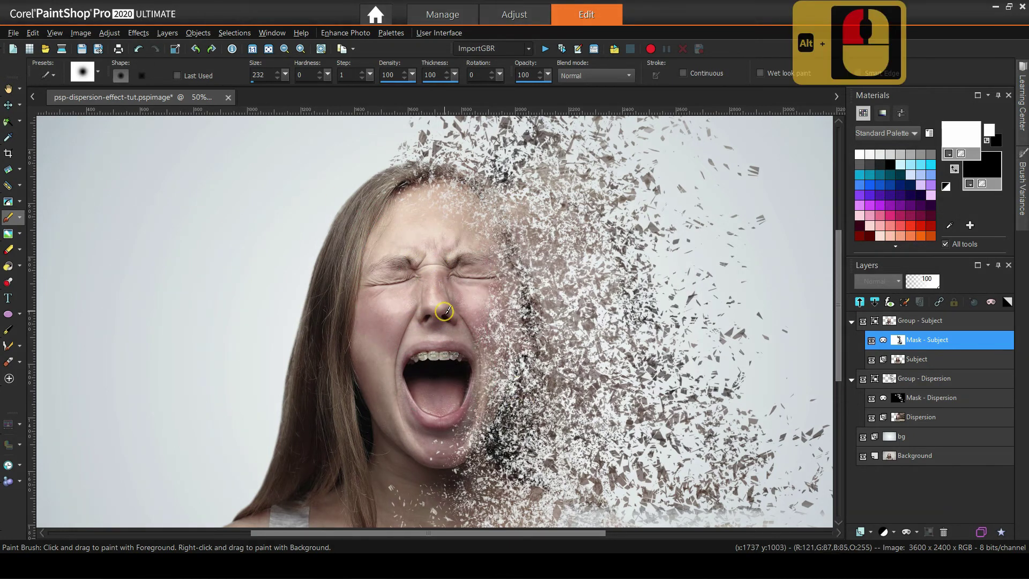
mouse_move(438, 316)
mouse_down()
mouse_move(461, 410)
mouse_move(475, 427)
mouse_move(503, 429)
mouse_up()
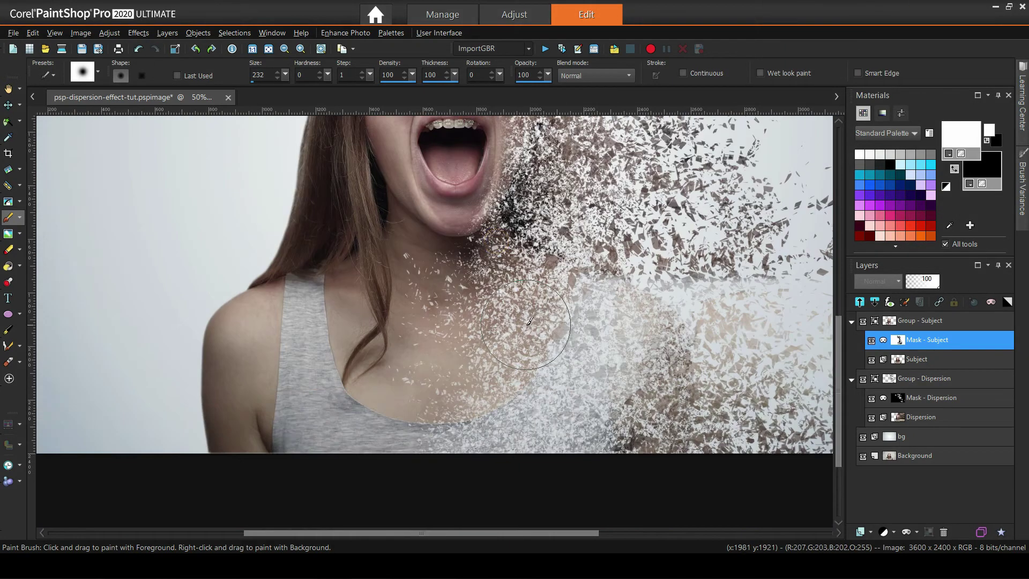
scroll(439, 274, down, 1)
scroll(593, 292, down, 3)
scroll(593, 292, up, 2)
drag(549, 74, 508, 75)
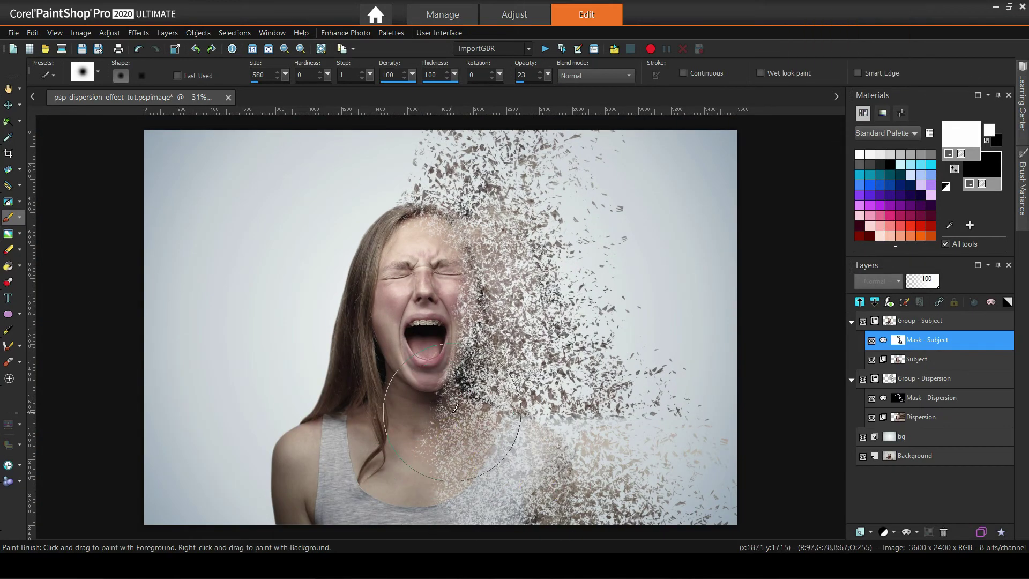
mouse_move(461, 414)
mouse_down()
mouse_move(428, 331)
mouse_move(390, 370)
mouse_up()
scroll(423, 247, up, 2)
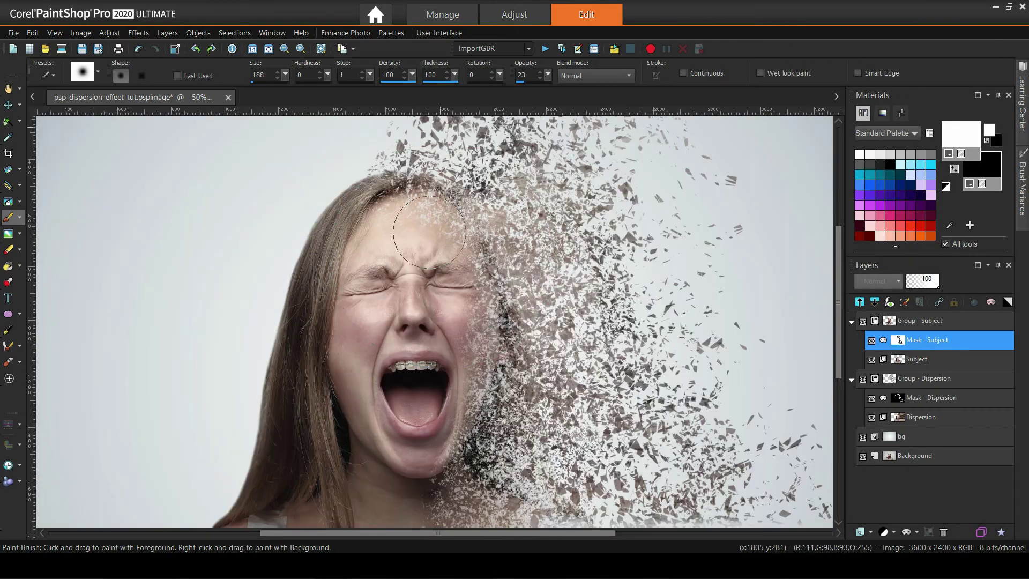
- Switch back to the particle brush tip, swap colours, and stamp dispersion particles near the chin
click(98, 72)
scroll(233, 210, down, 5)
double_click(233, 210)
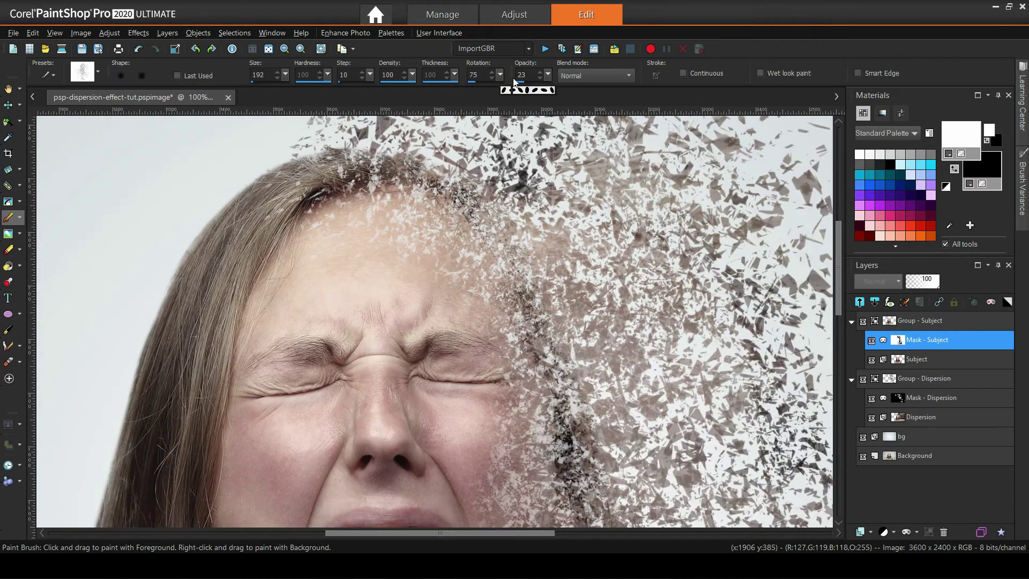
key(x)
scroll(440, 215, down, 3)
click(570, 277)
scroll(570, 277, up, 1)
click(554, 437)
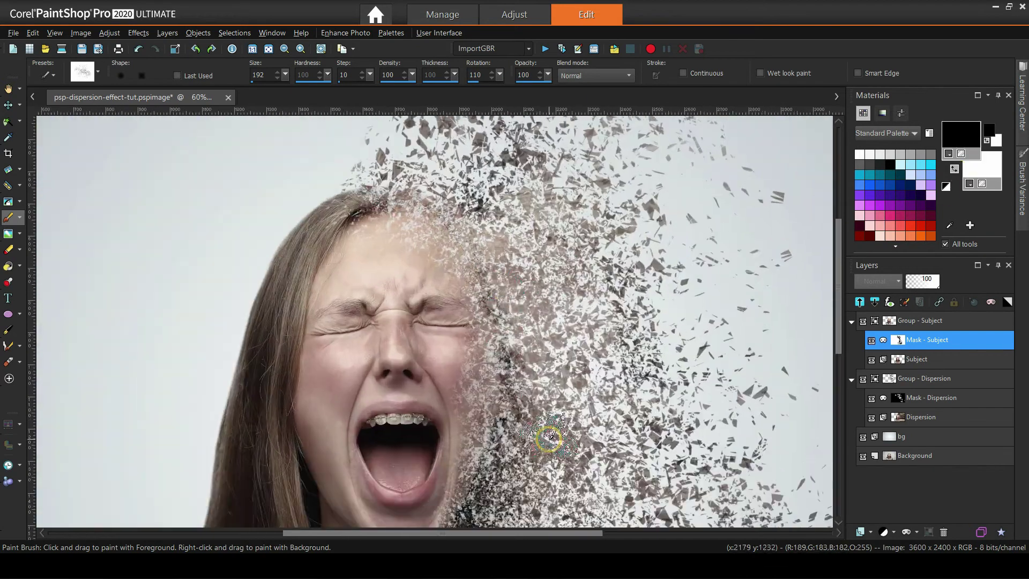
scroll(553, 437, down, 3)
scroll(538, 399, up, 4)
- Add more dispersion near the chin and stamp particles by the hair at size 422
click(344, 348)
click(338, 353)
scroll(536, 364, down, 5)
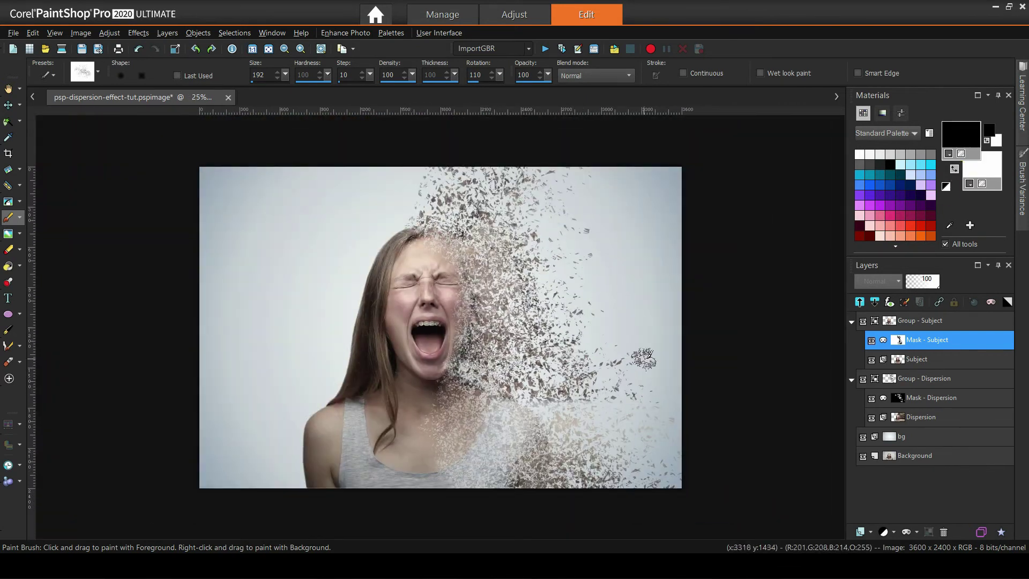
scroll(483, 262, up, 4)
drag(399, 199, 408, 177)
click(407, 195)
scroll(407, 194, down, 3)
scroll(585, 236, up, 2)
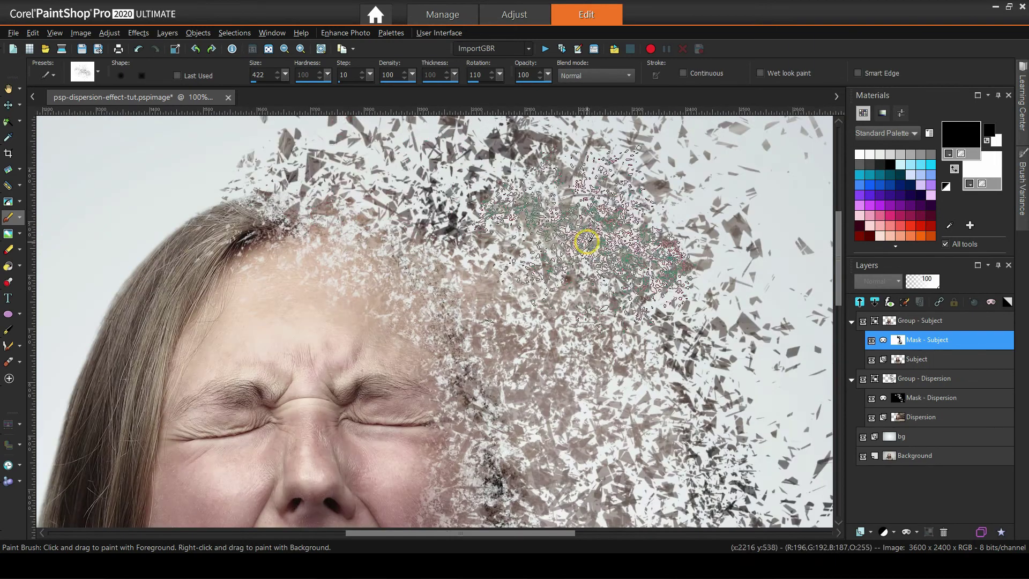
- With a round tip and swapped colours, paint the mask along the left hair edge
click(98, 71)
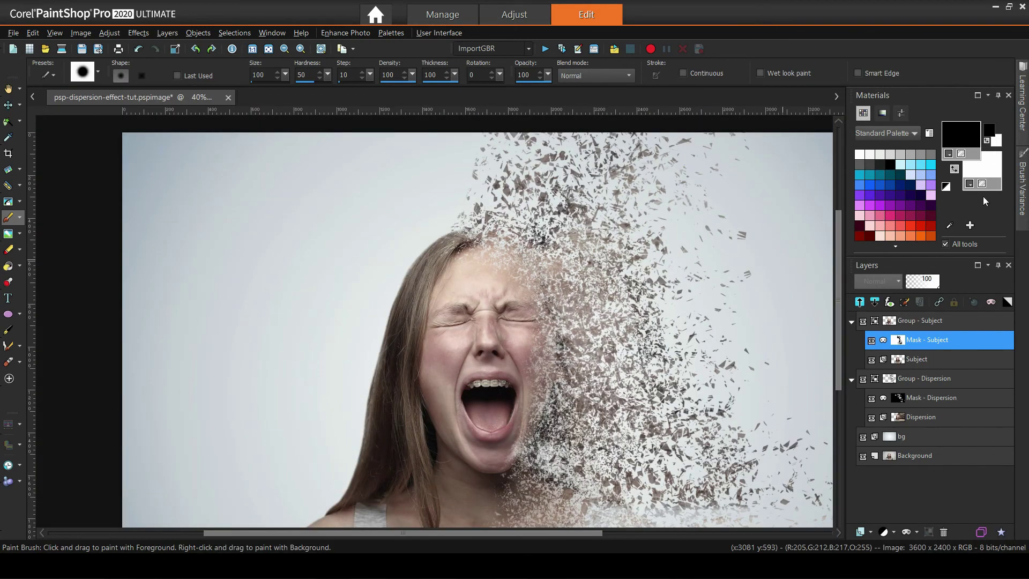
click(954, 168)
drag(483, 284, 487, 265)
scroll(487, 265, up, 2)
click(341, 371)
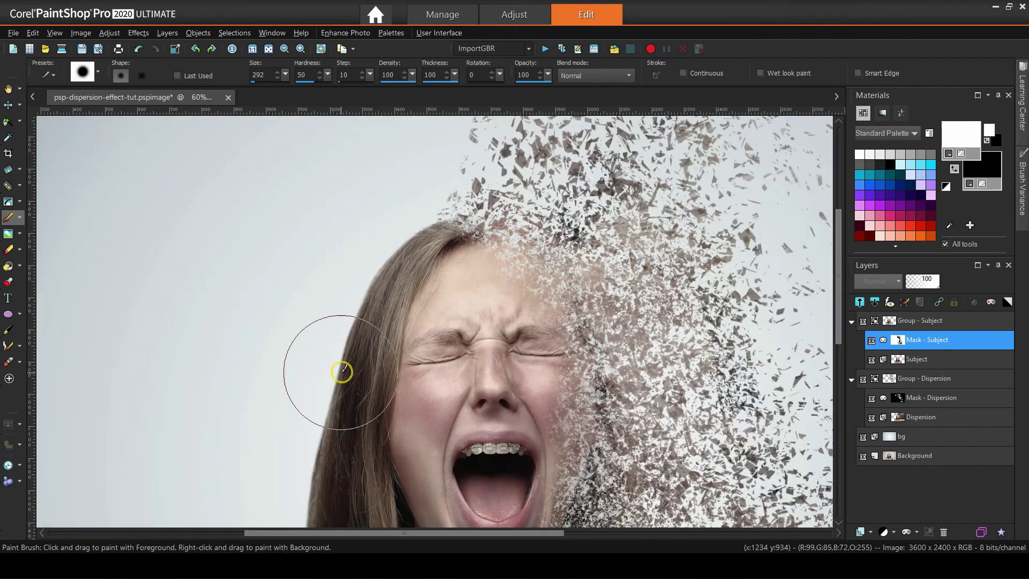
drag(552, 304, 499, 292)
scroll(337, 373, down, 2)
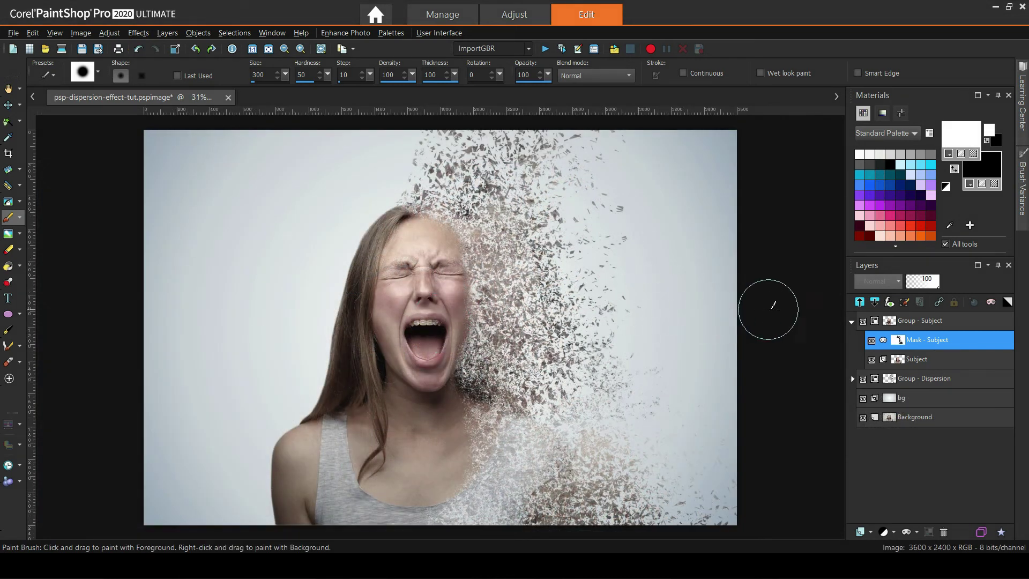
- Add a new raster layer named Color Accent above Group - Subject
click(906, 320)
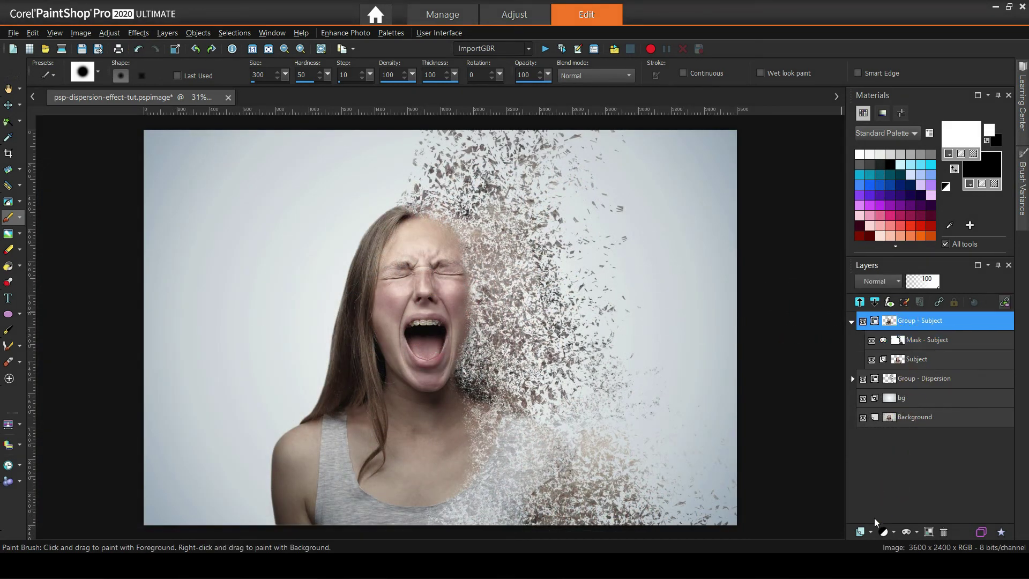
click(867, 531)
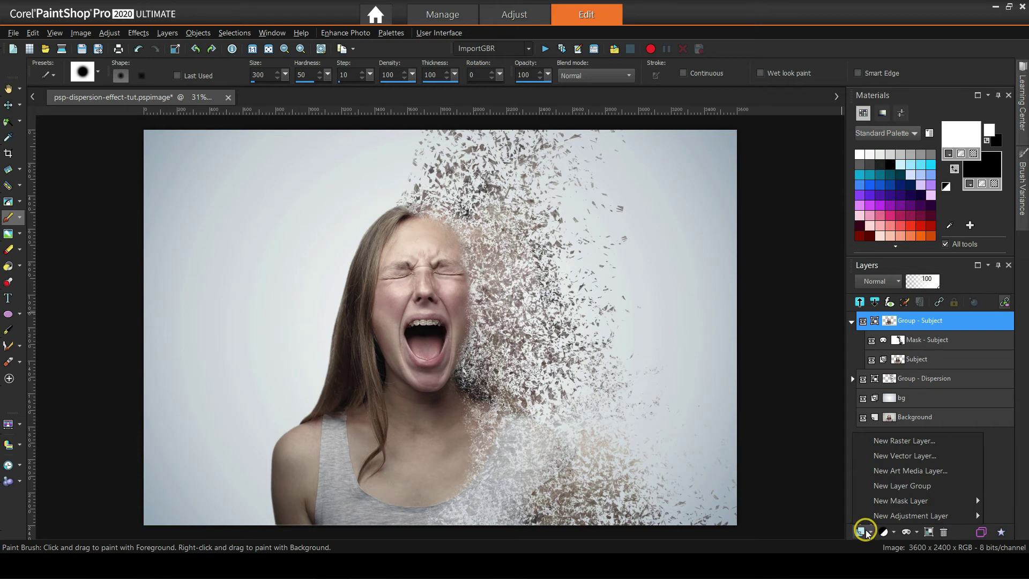
click(896, 440)
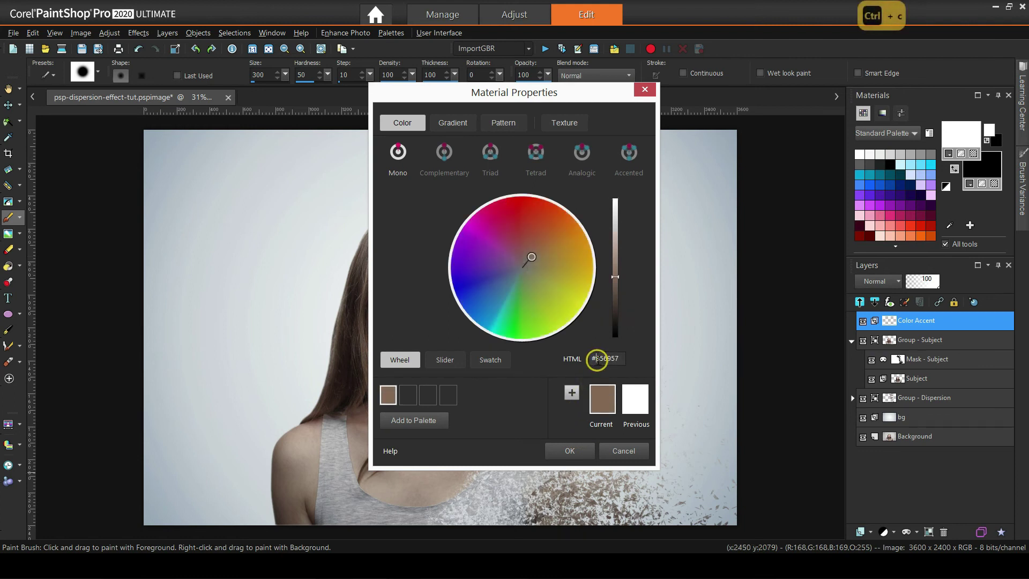
- Set the foreground colour to brown #a57867
click(597, 358)
text(#a57867)
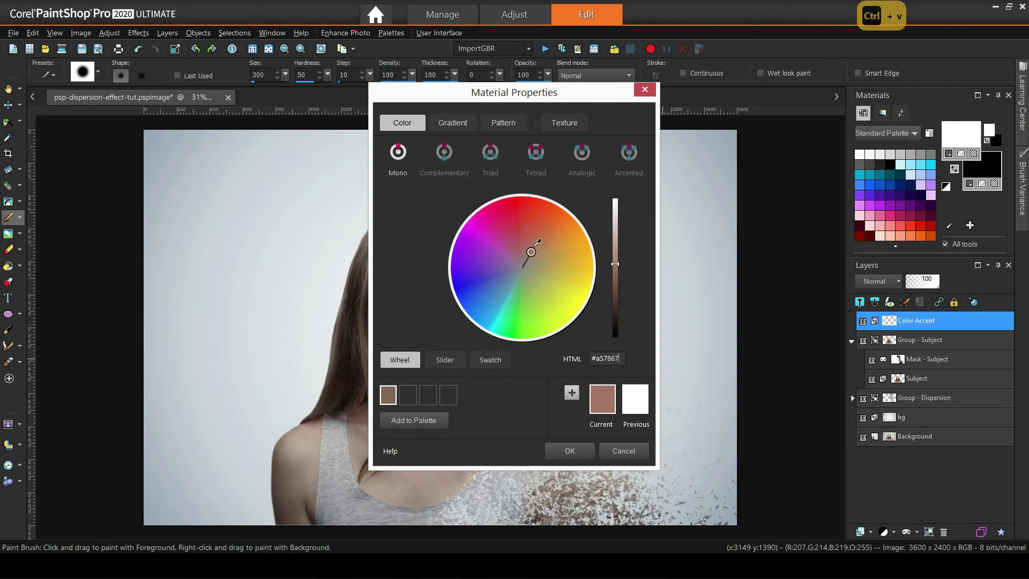
click(570, 450)
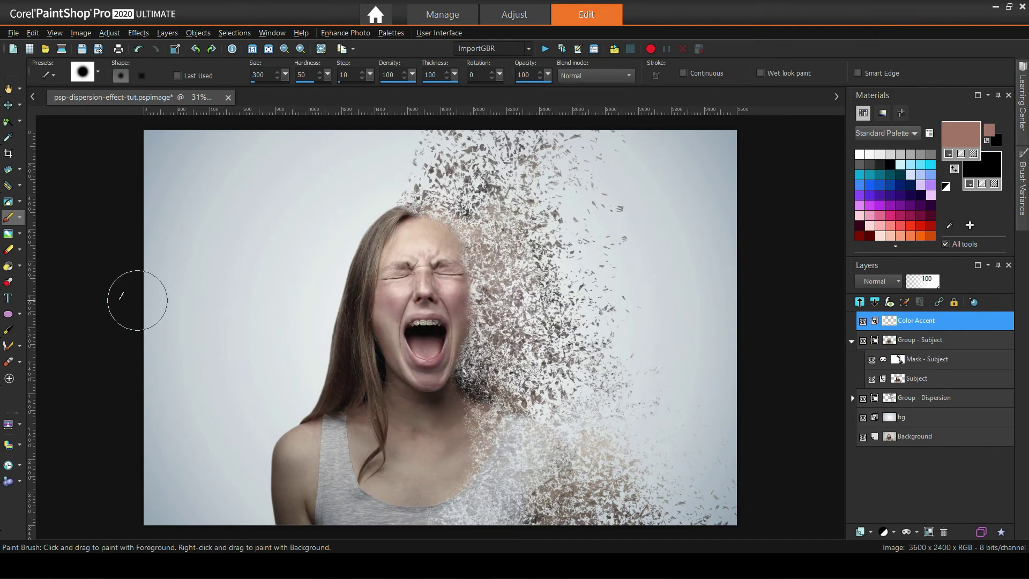
- Flood-fill the Color Accent layer with brown and blend it in Soft Light at 50% opacity
click(20, 266)
click(65, 267)
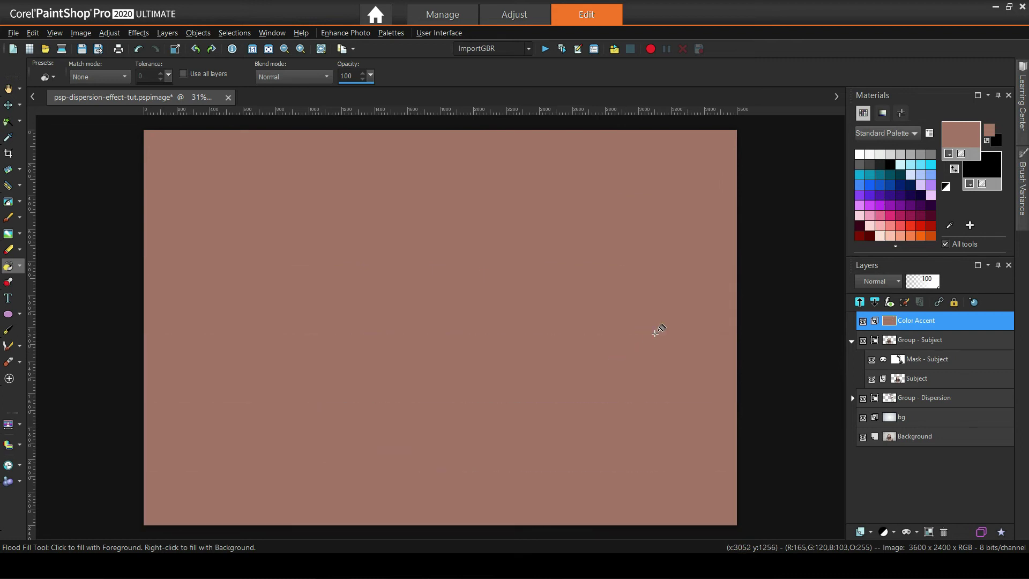
click(895, 281)
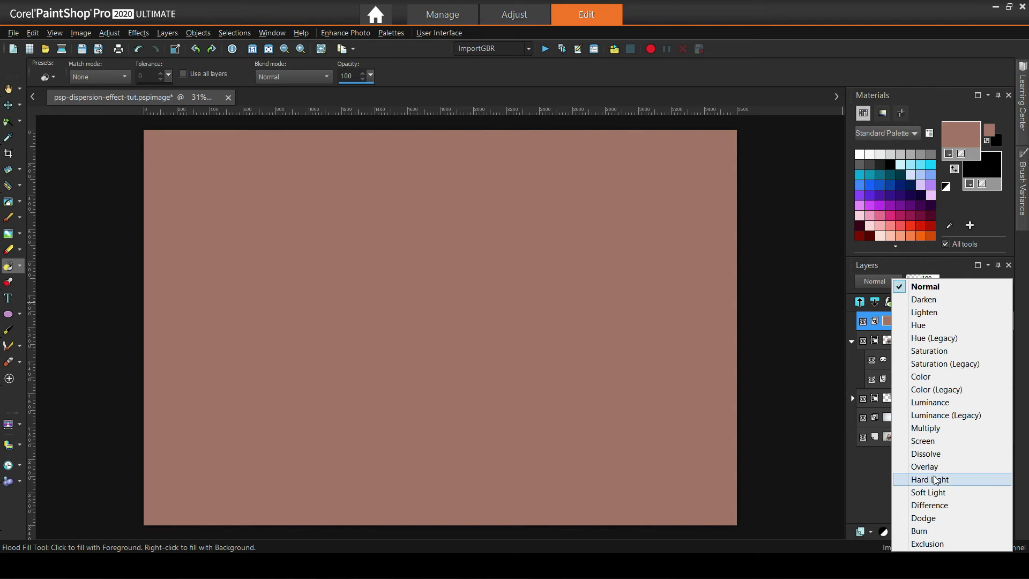
click(935, 493)
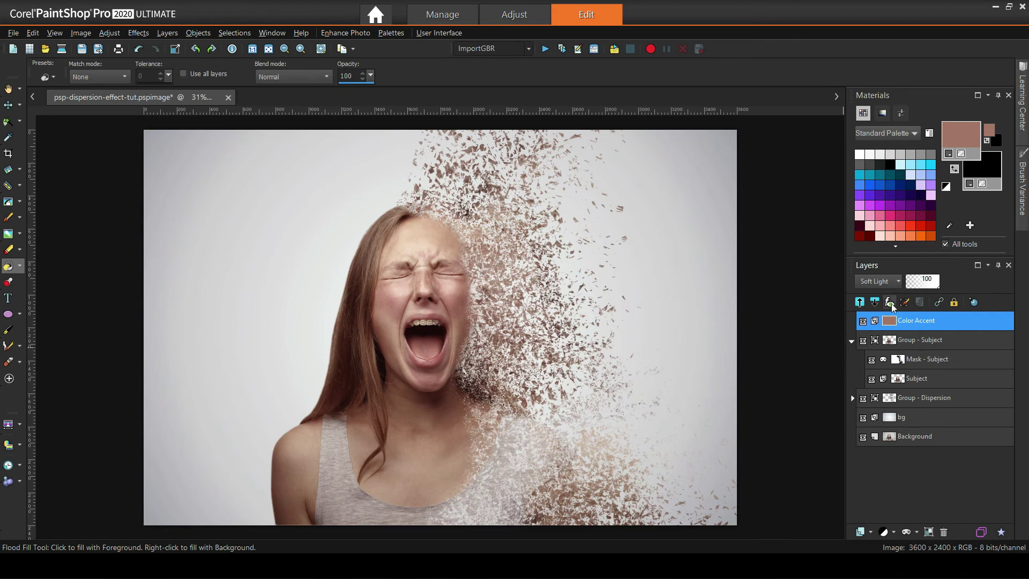
click(921, 286)
click(923, 285)
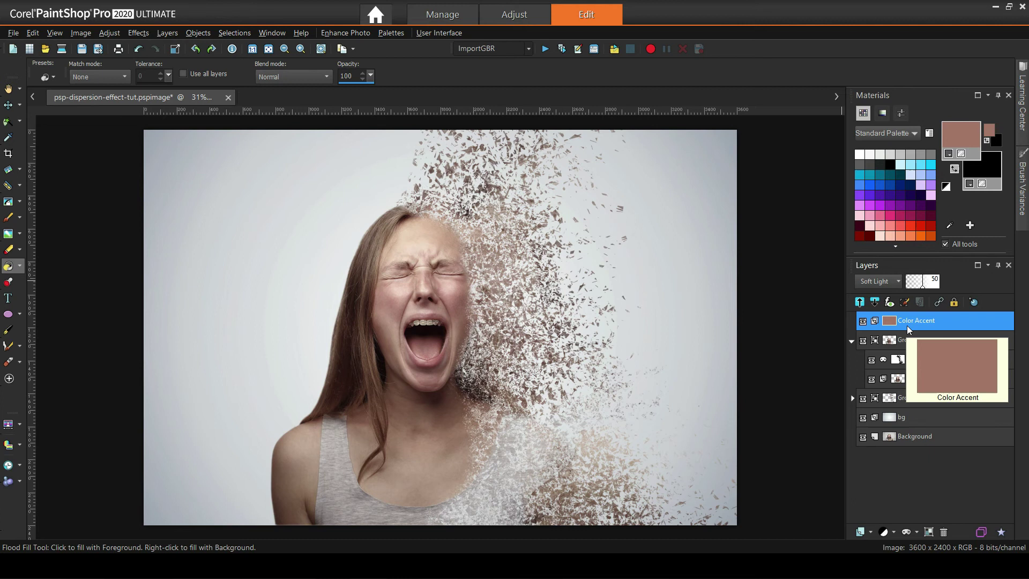
- Add a Curves adjustment layer with raised shadows, white point at input 240, and midpoint 126 in/155 out
click(884, 533)
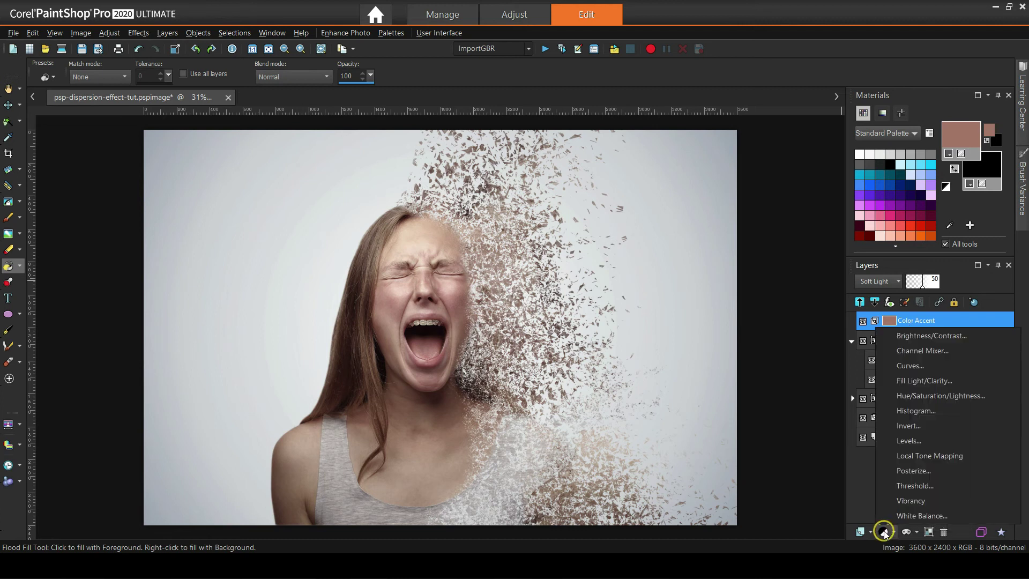
click(917, 367)
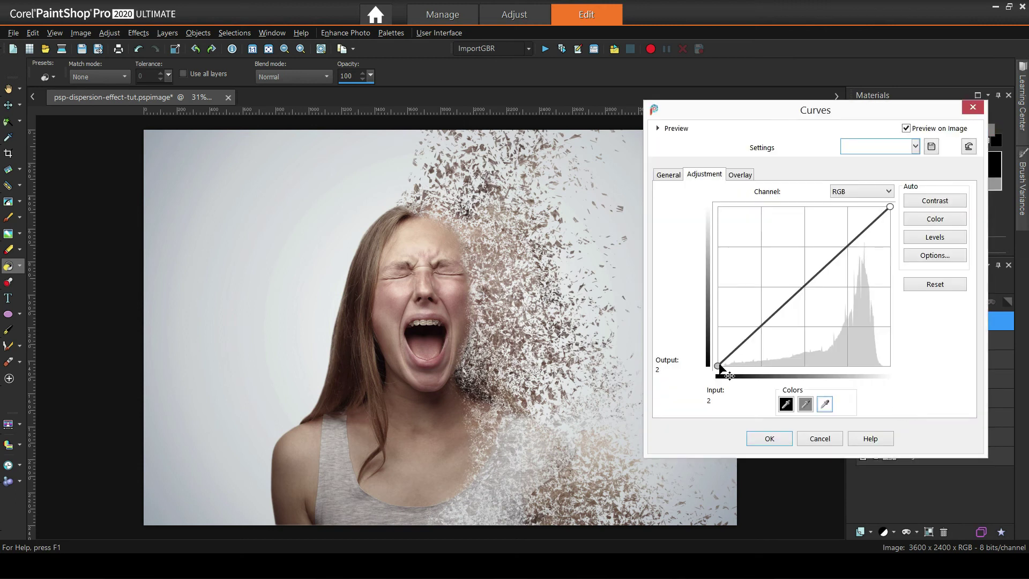
drag(720, 365, 720, 355)
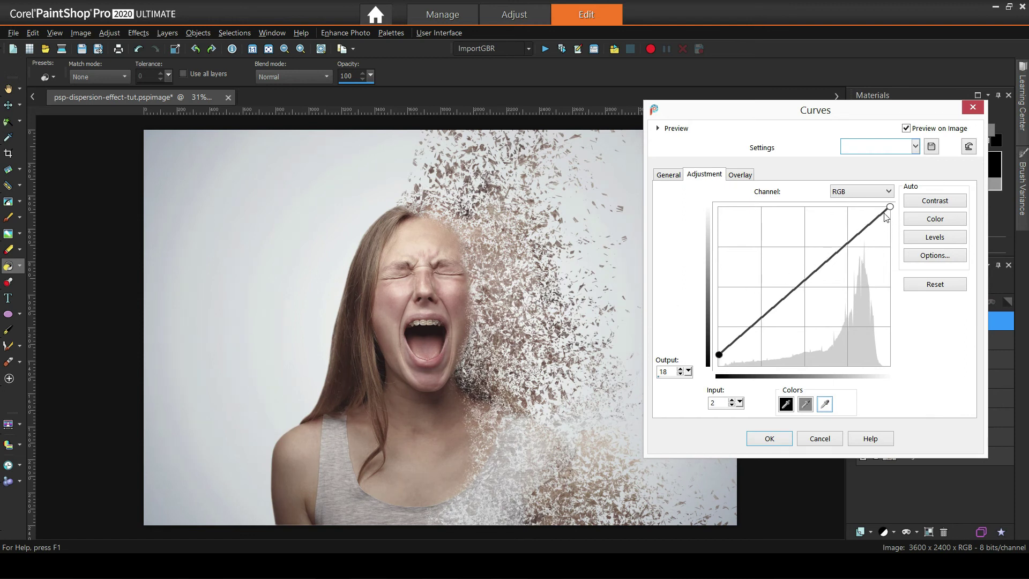
drag(890, 207, 880, 208)
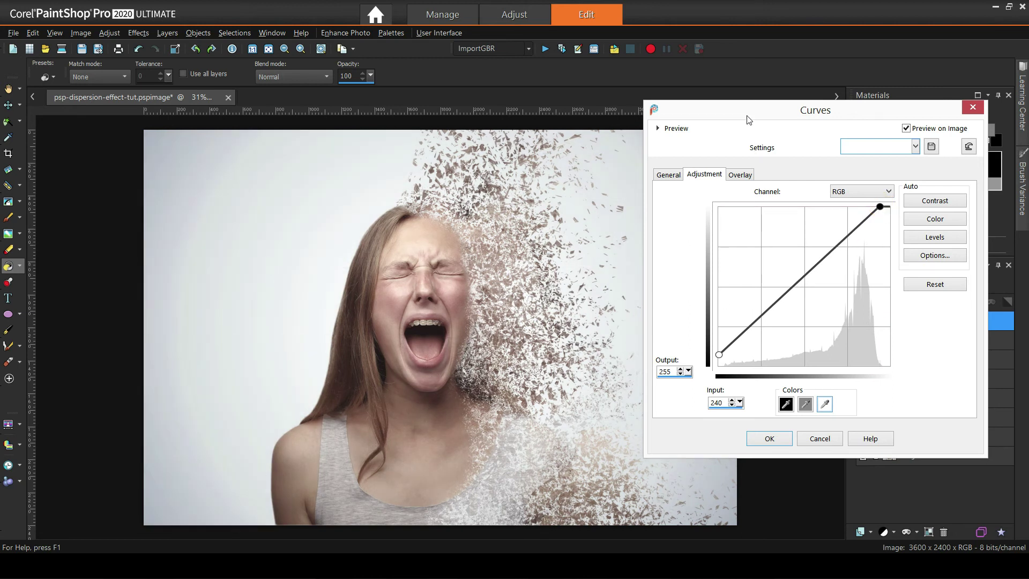
drag(747, 115, 734, 97)
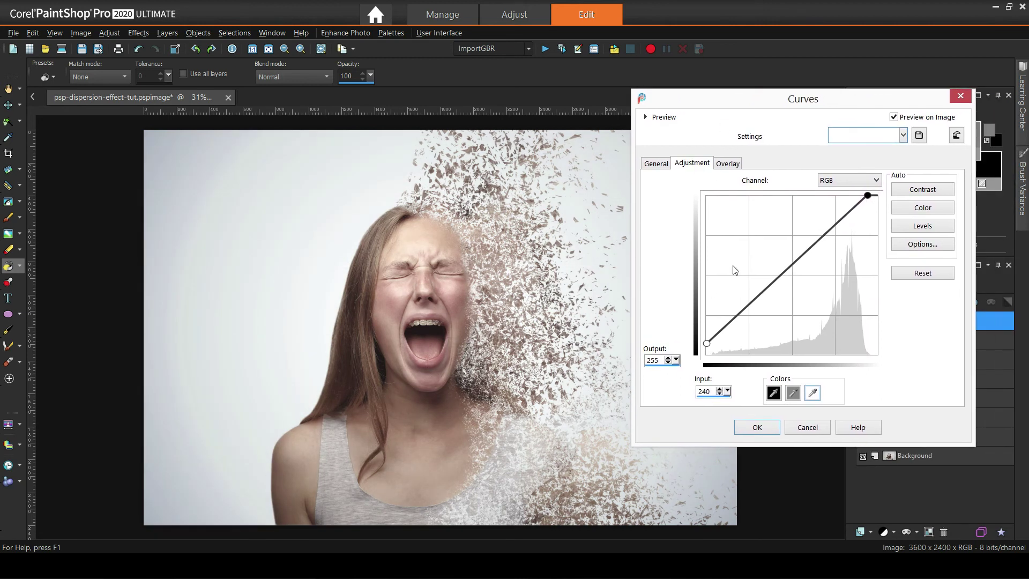
click(790, 269)
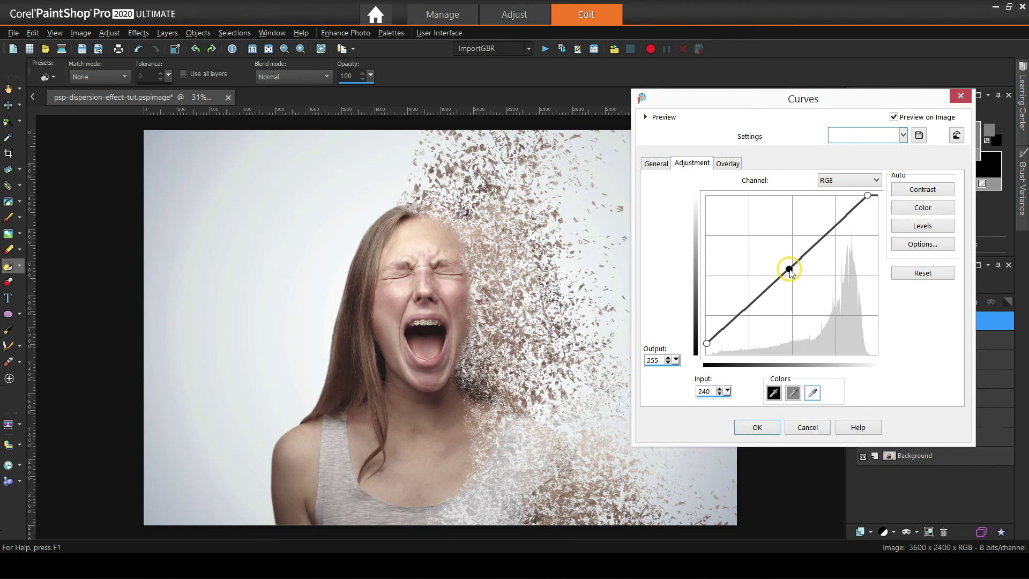
drag(791, 273, 785, 267)
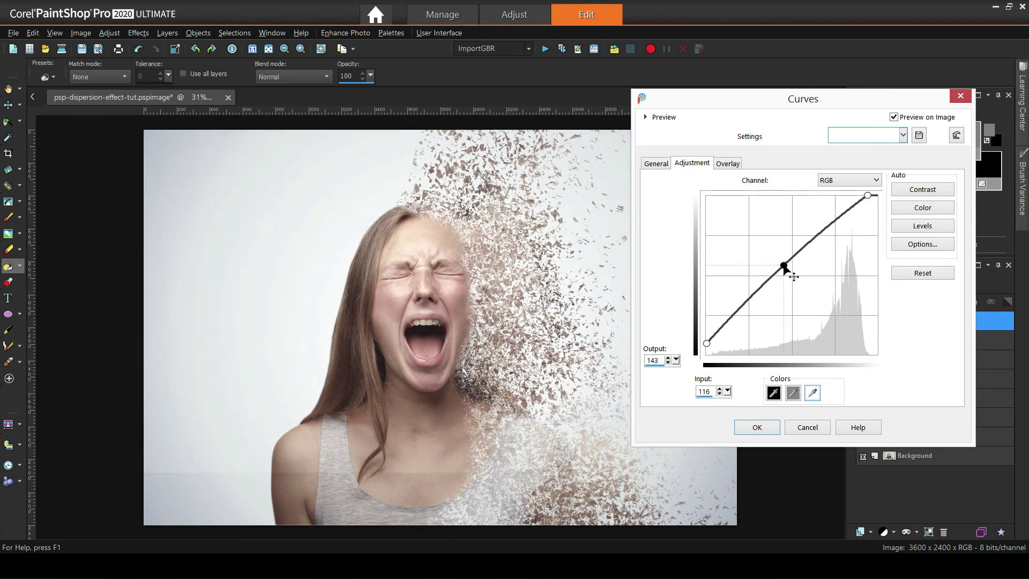
click(708, 345)
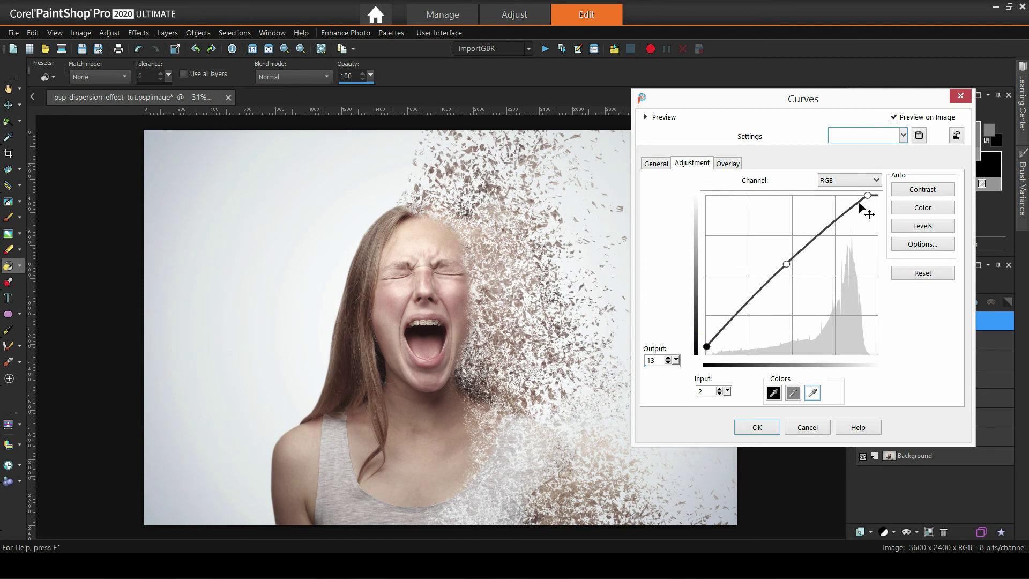
drag(793, 260, 791, 258)
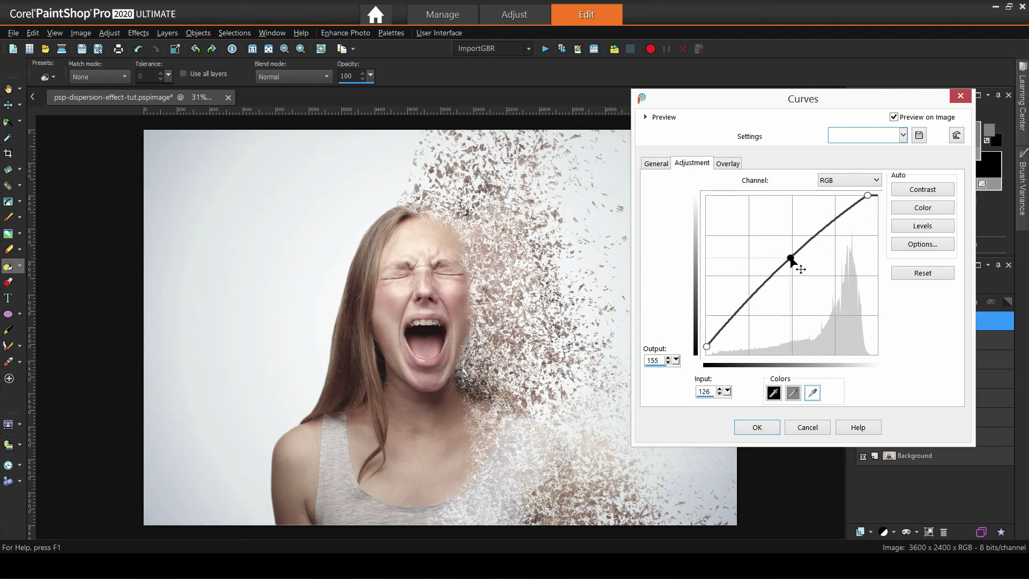
click(756, 428)
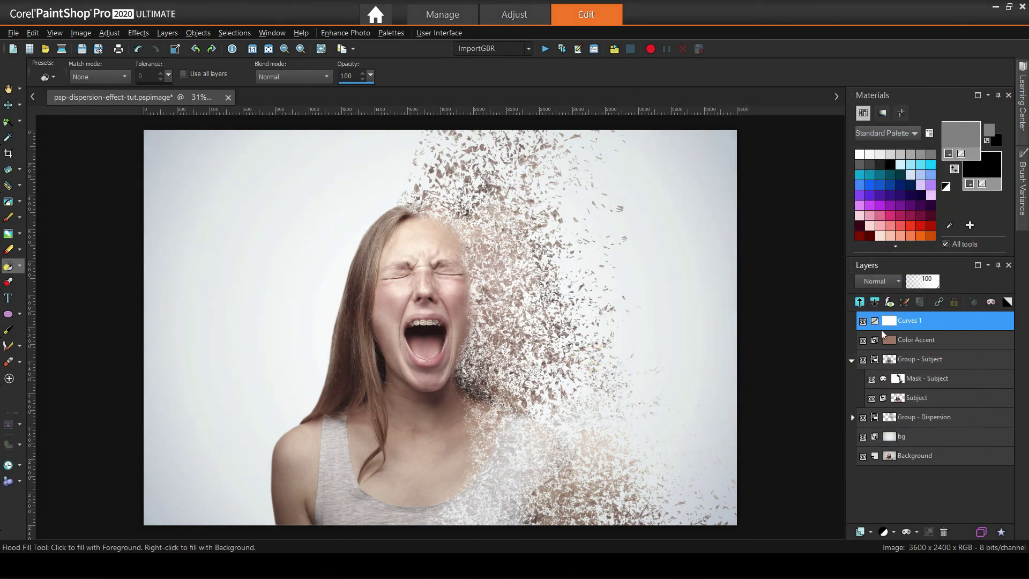
ctrl+click(918, 340)
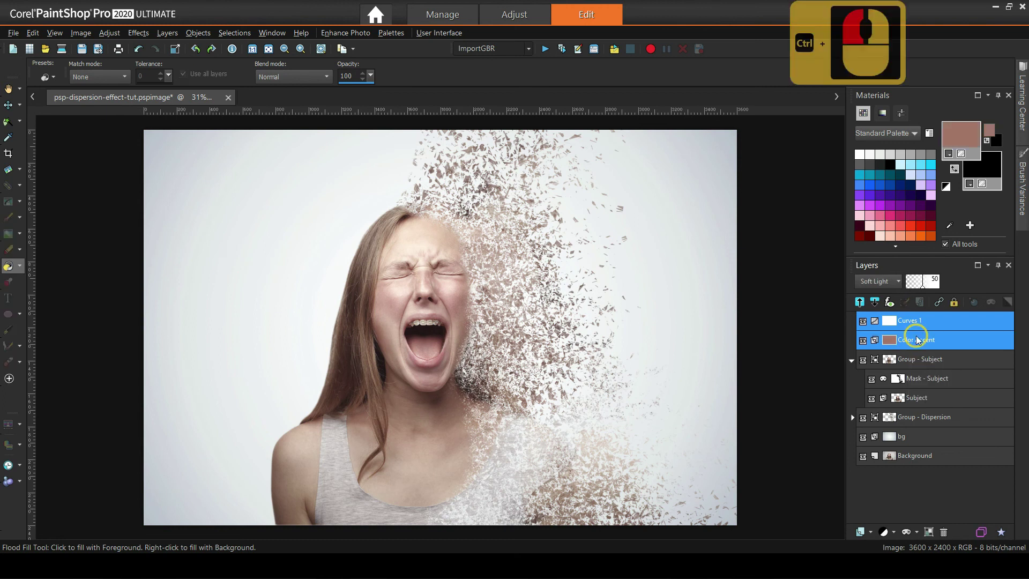
click(863, 321)
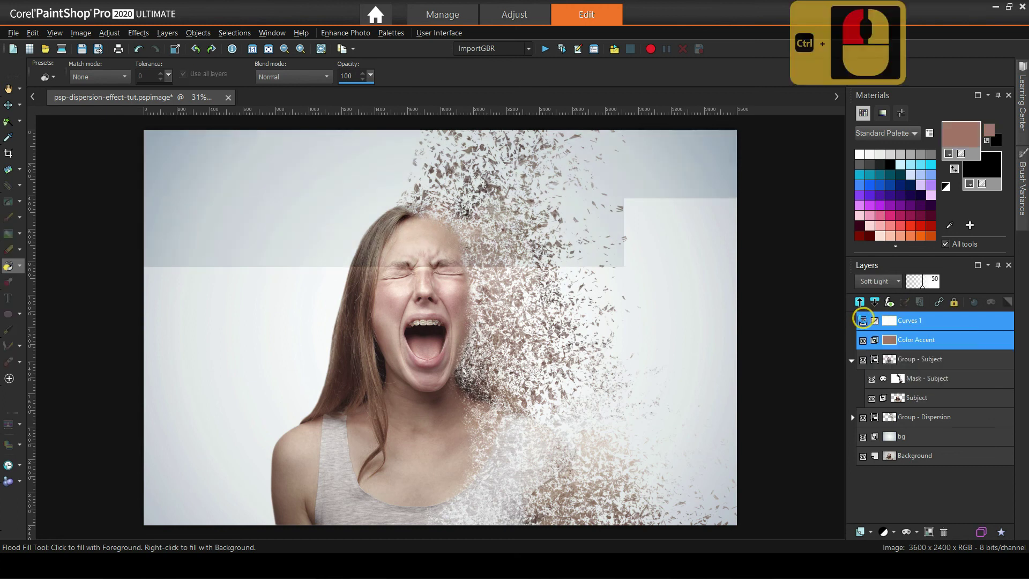
click(863, 321)
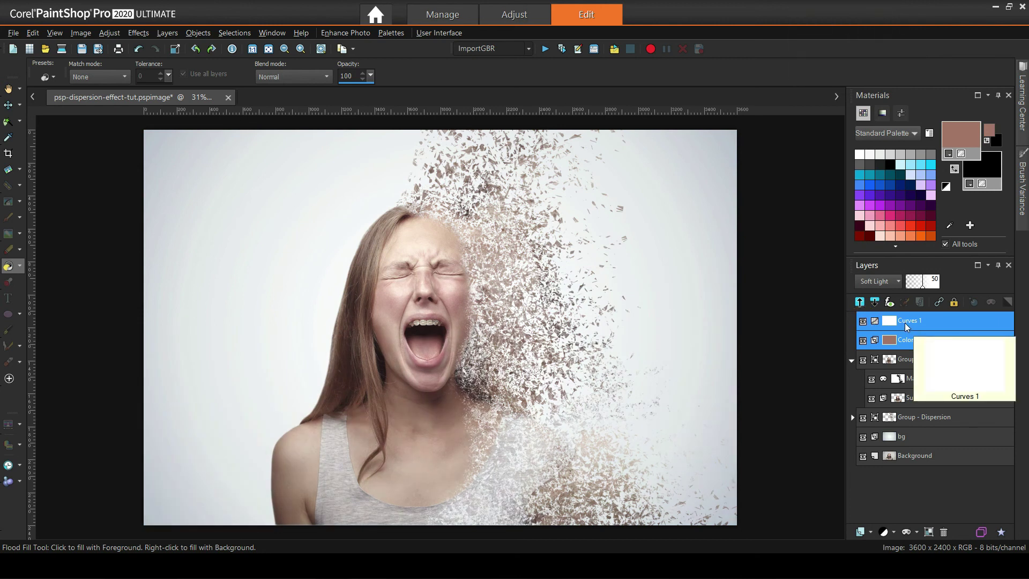
ctrl+click(971, 348)
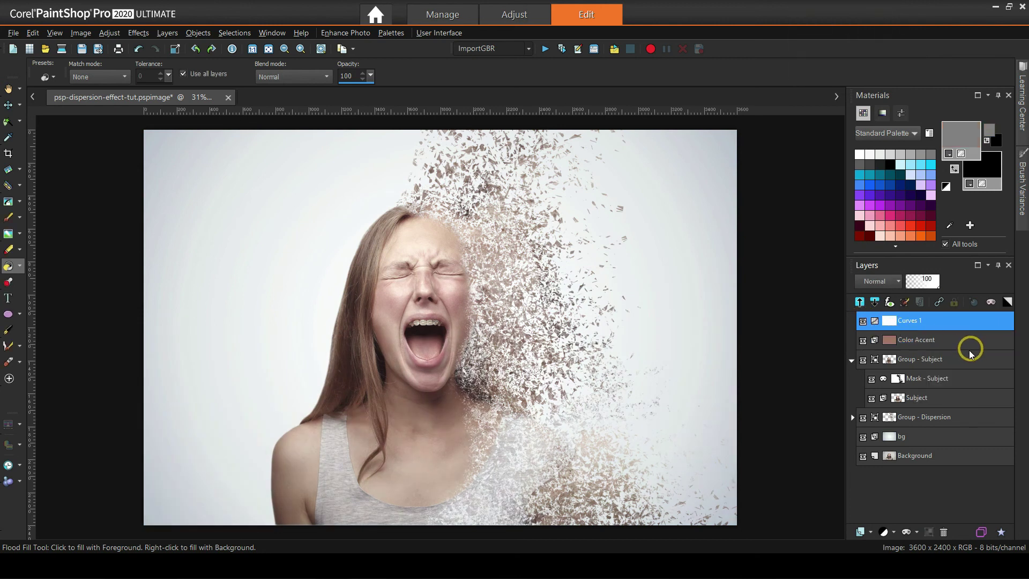
mouse_move(970, 356)
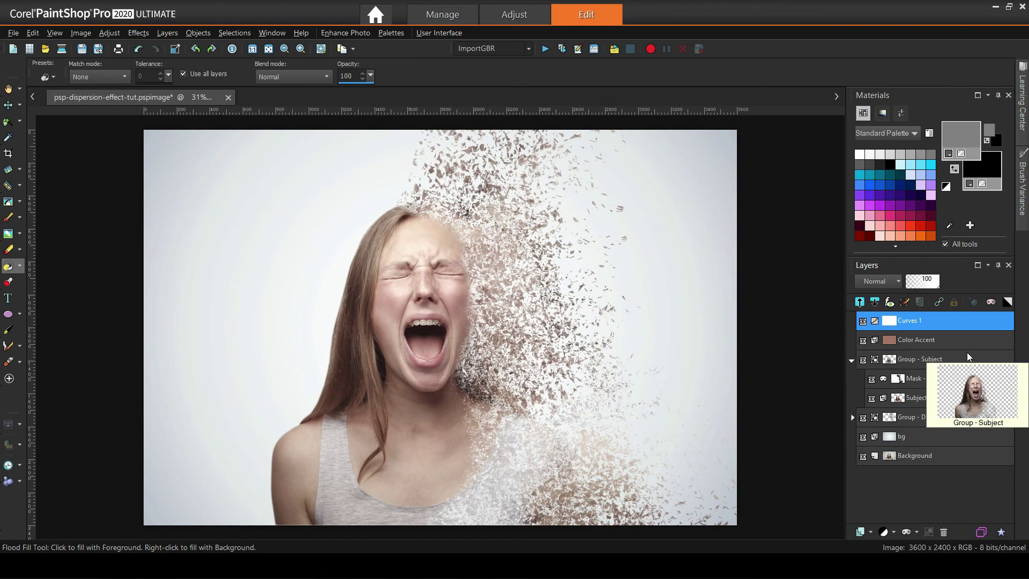